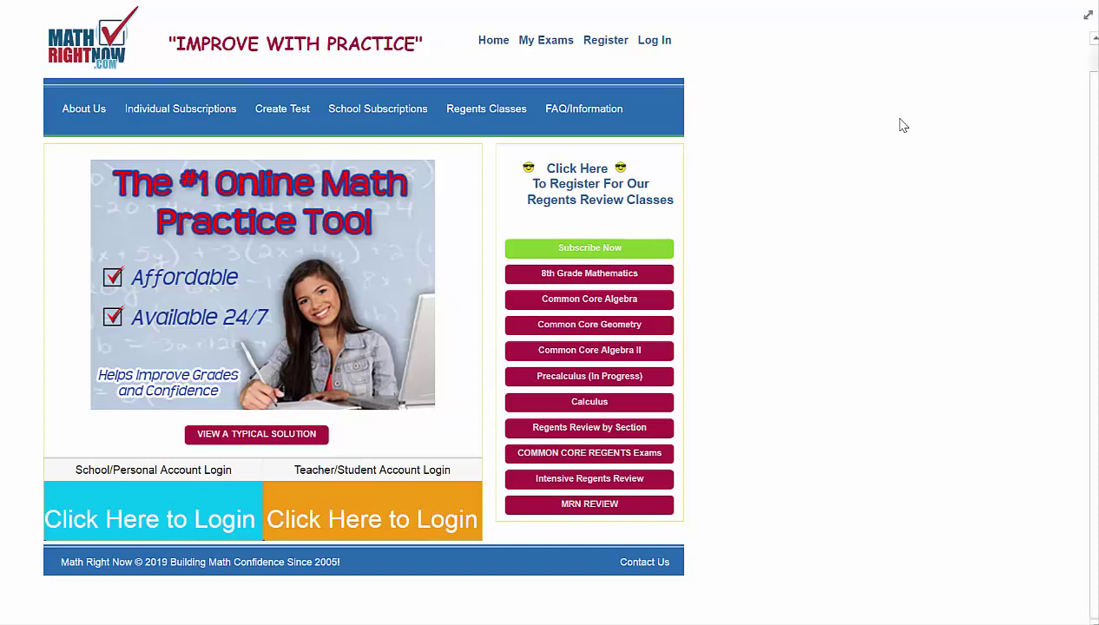
# Draw arrows pointing to the Teacher/Student Account Login and to the e-mail and password fields of the login form
pyautogui.moveTo(477, 447)
pyautogui.mouseDown()
pyautogui.moveTo(243, 534)
pyautogui.moveTo(521, 469)
pyautogui.moveTo(445, 428)
pyautogui.mouseUp()
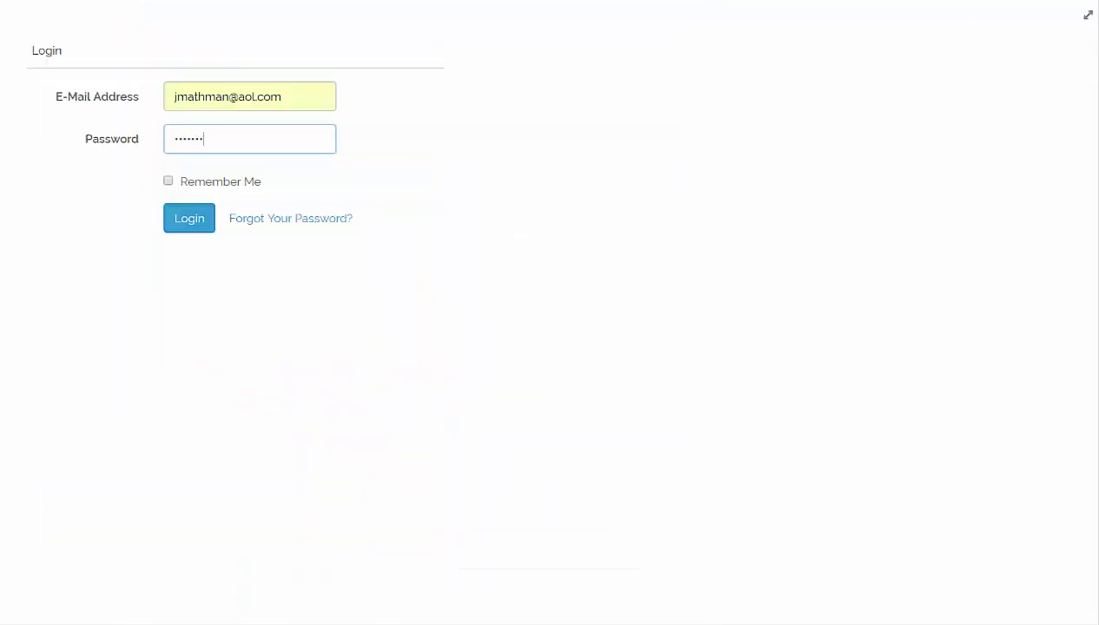
pyautogui.moveTo(357, 100)
pyautogui.mouseDown()
pyautogui.moveTo(448, 96)
pyautogui.moveTo(358, 101)
pyautogui.moveTo(439, 139)
pyautogui.mouseUp()
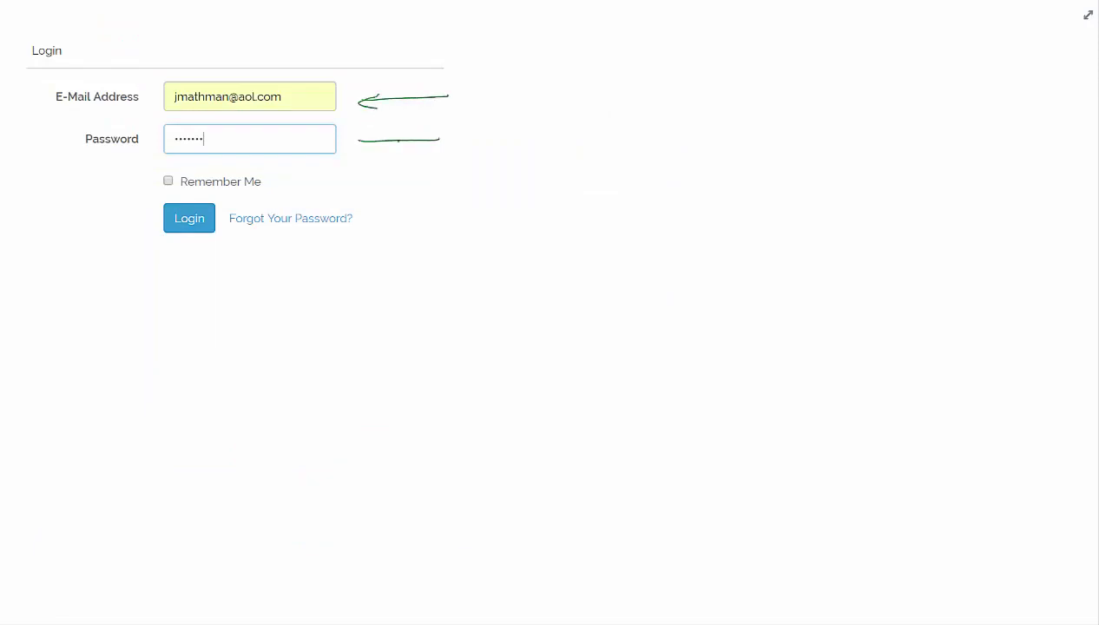
pyautogui.moveTo(369, 132)
pyautogui.mouseDown()
pyautogui.moveTo(351, 141)
pyautogui.moveTo(382, 156)
pyautogui.mouseUp()
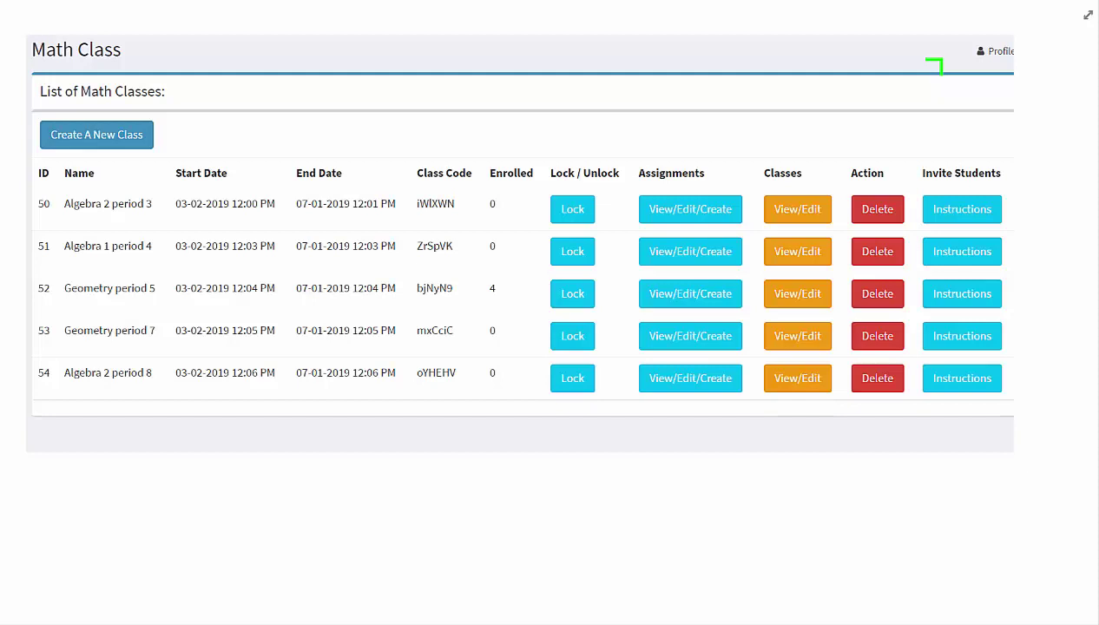
# Highlight the five class names in the list of math classes, from Algebra 2 period 3 to Algebra 2 period 8
pyautogui.moveTo(65, 203); pyautogui.dragTo(146, 209)
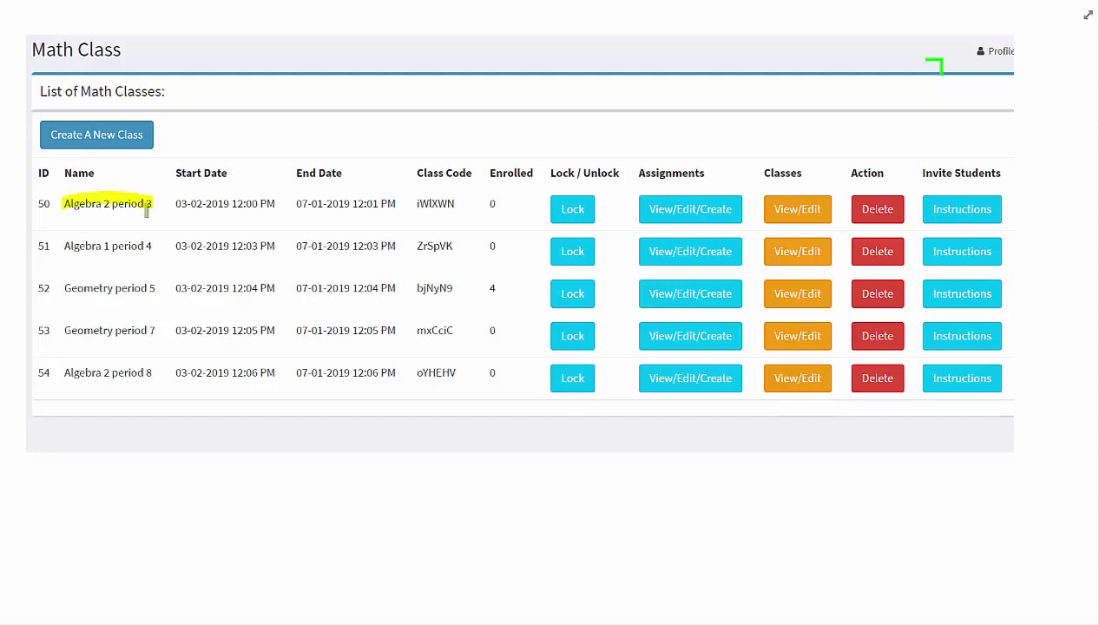
pyautogui.moveTo(66, 247); pyautogui.dragTo(155, 249)
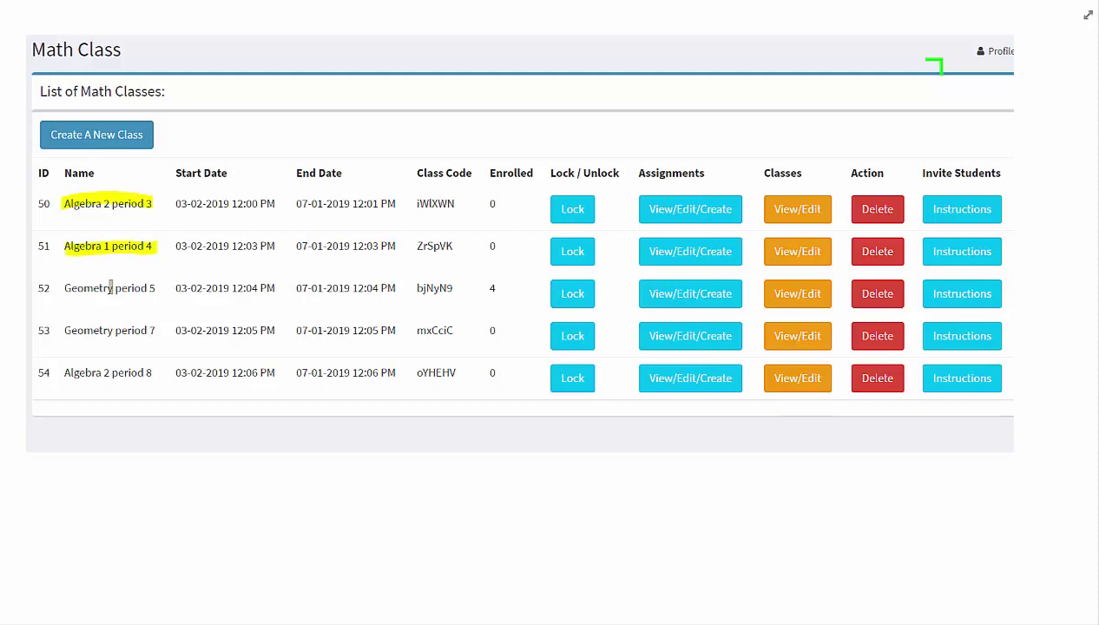
pyautogui.moveTo(66, 288); pyautogui.dragTo(157, 288)
pyautogui.moveTo(64, 329); pyautogui.dragTo(147, 329)
pyautogui.moveTo(73, 364); pyautogui.dragTo(164, 364)
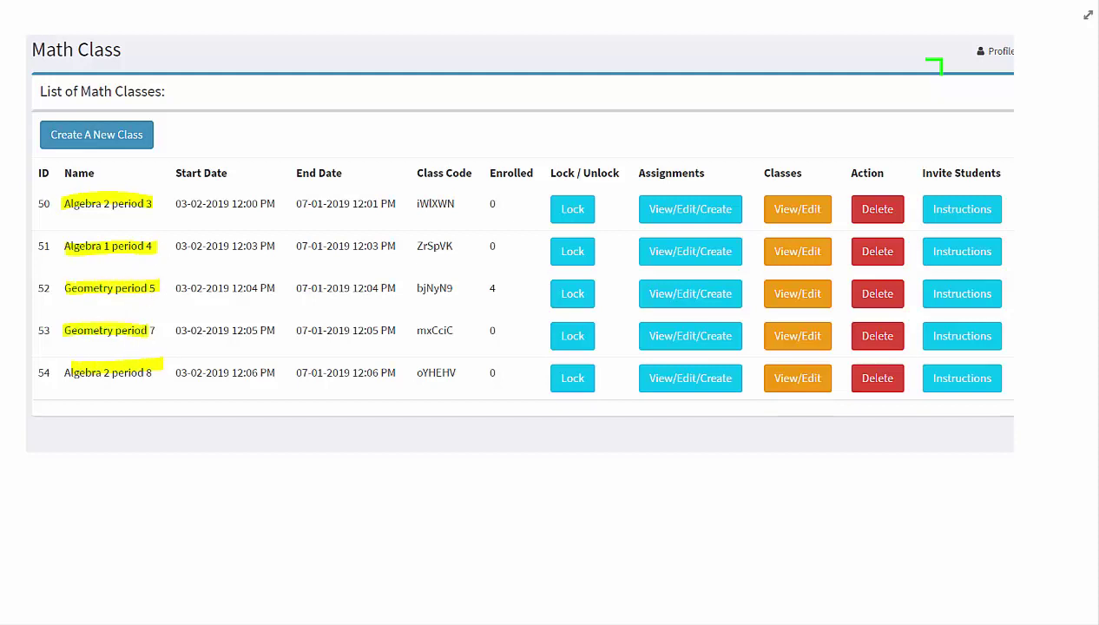
# Highlight the class codes of all five classes and mark the Assignments column heading
pyautogui.moveTo(412, 204); pyautogui.dragTo(461, 203)
pyautogui.moveTo(416, 246); pyautogui.dragTo(470, 245)
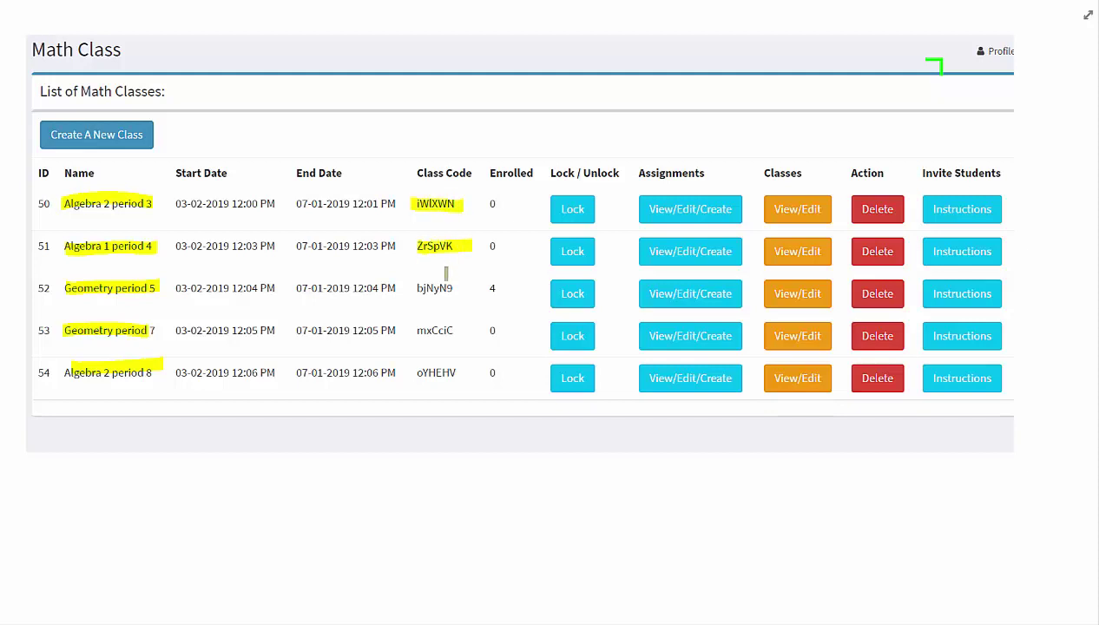
pyautogui.moveTo(414, 288); pyautogui.dragTo(466, 287)
pyautogui.moveTo(415, 331); pyautogui.dragTo(469, 333)
pyautogui.moveTo(417, 372); pyautogui.dragTo(470, 373)
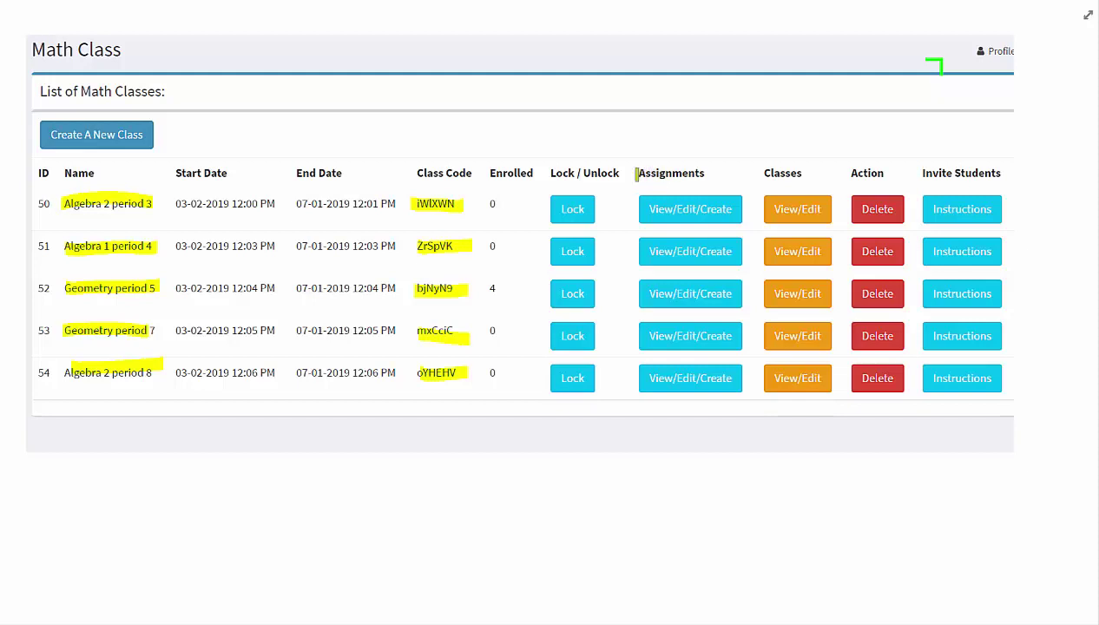
pyautogui.moveTo(637, 175); pyautogui.dragTo(740, 164)
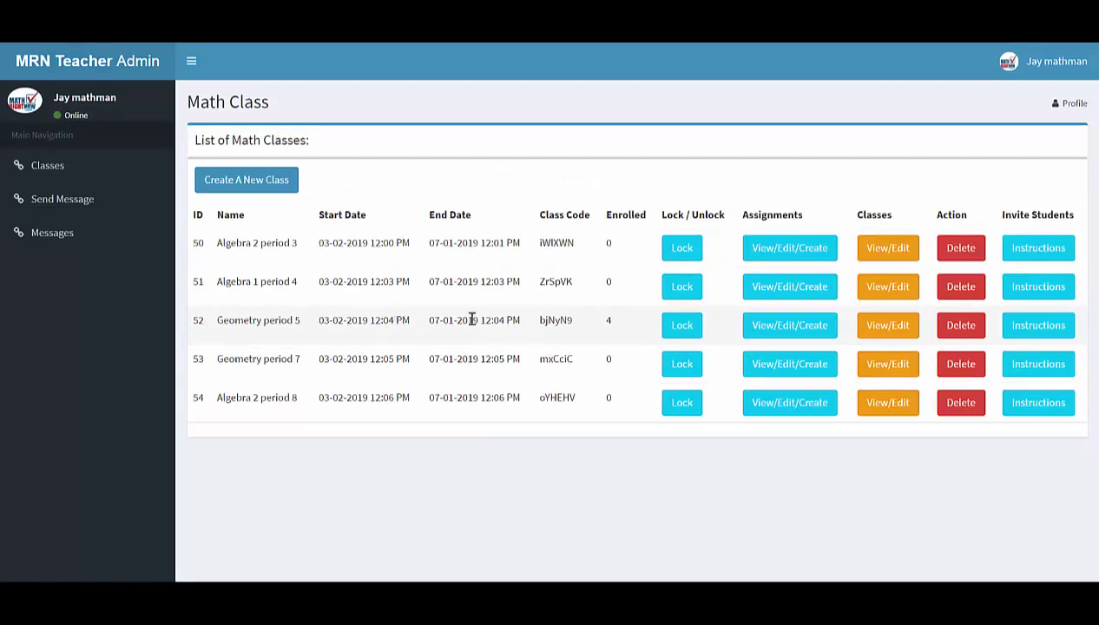
# Start a new assignment for the Geometry period 5 class and name it "test review 1"
pyautogui.click(779, 332)
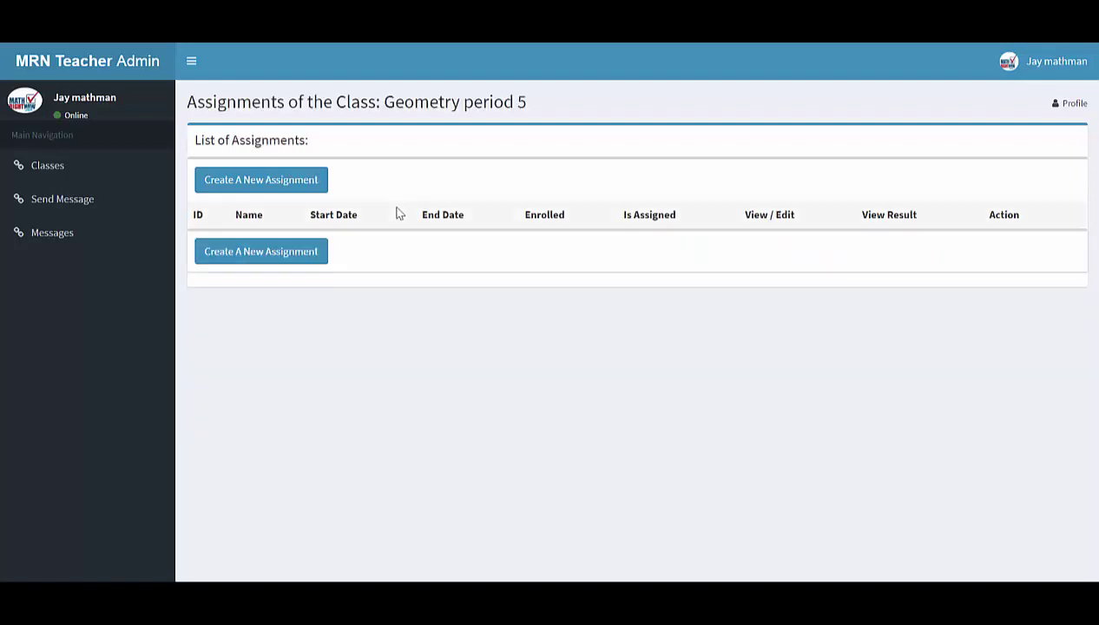
pyautogui.click(256, 258)
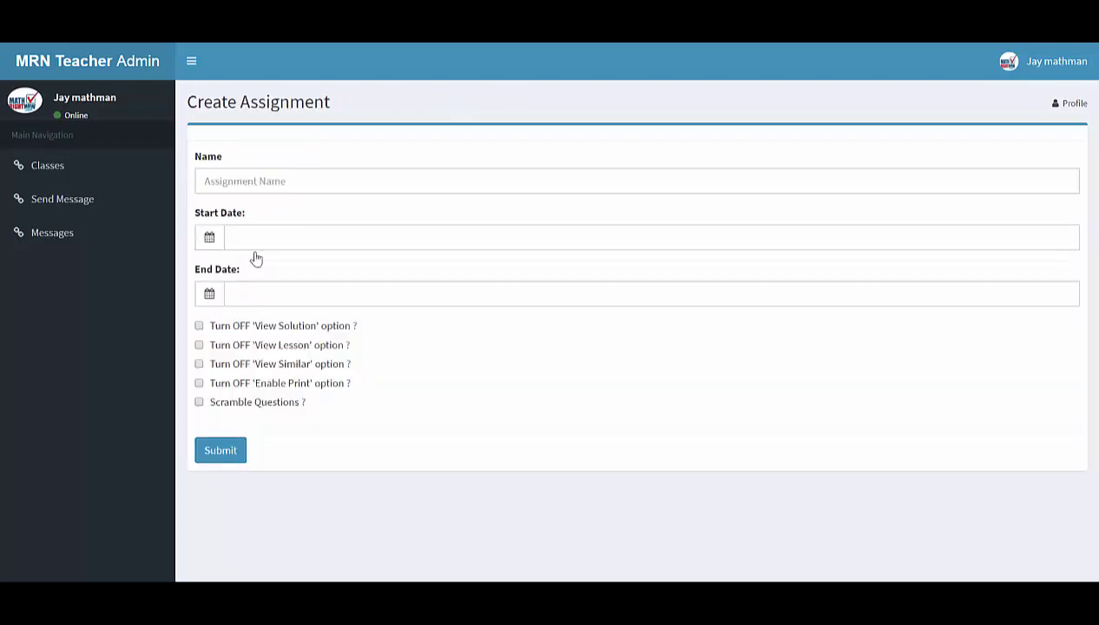
pyautogui.click(230, 184)
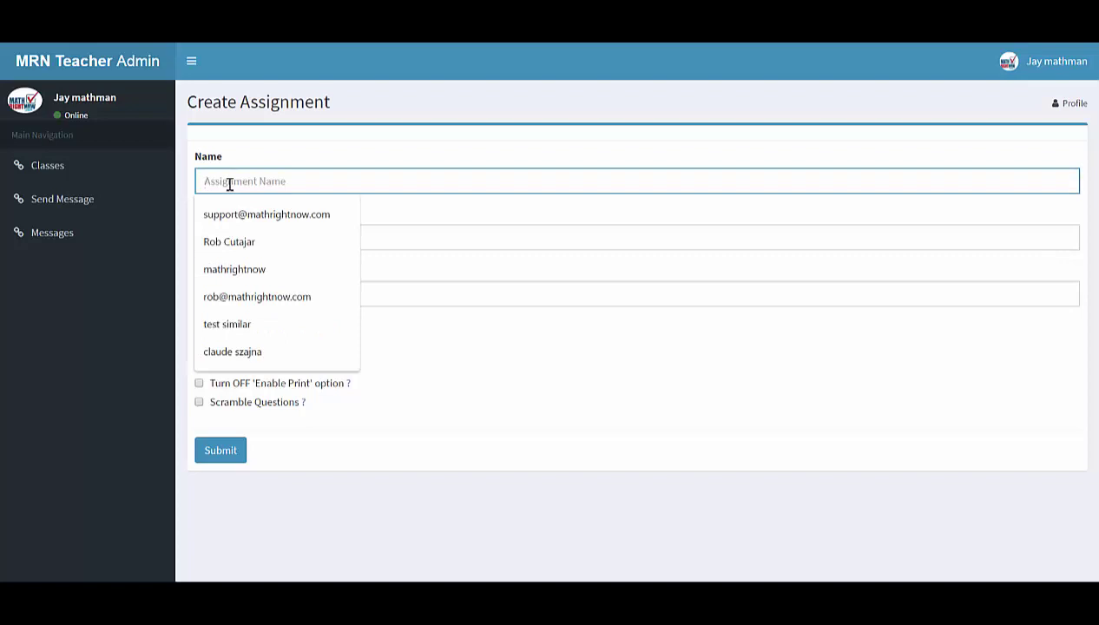
pyautogui.write('test review 1')
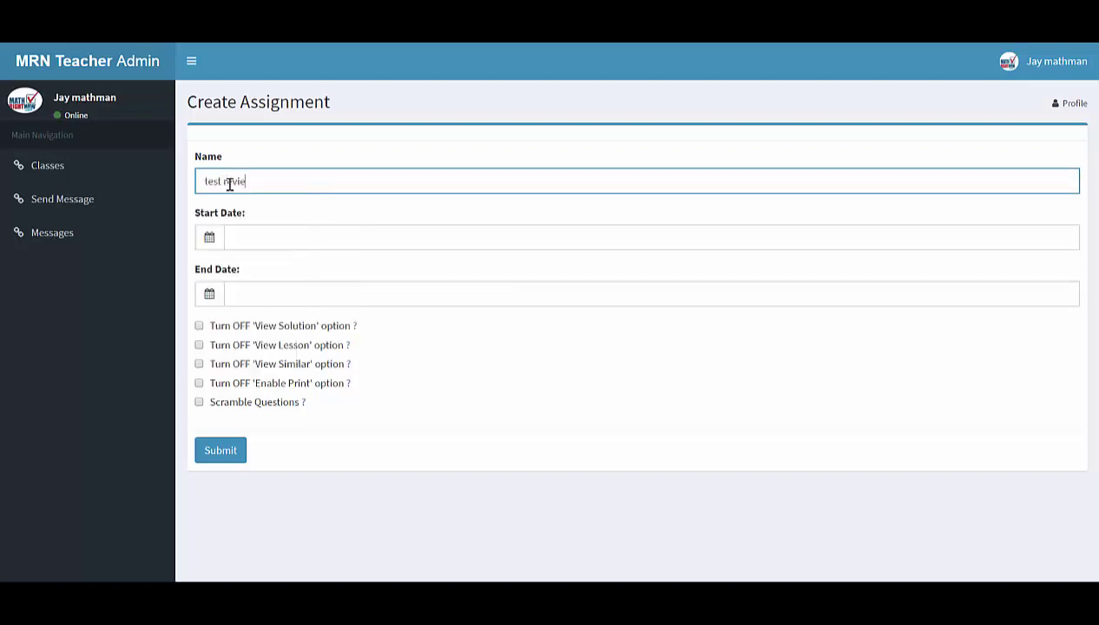
# Set the assignment's start date to 03/02/2019 at 4:00 PM
pyautogui.click(208, 240)
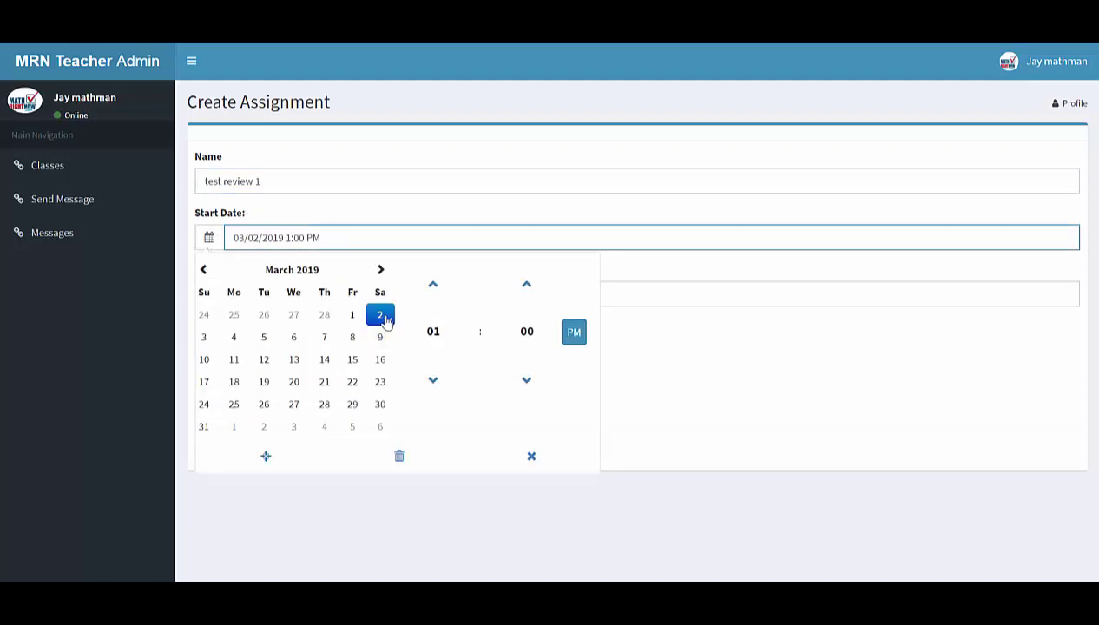
pyautogui.click(433, 287)
pyautogui.click(433, 286)
pyautogui.click(433, 287)
pyautogui.click(532, 457)
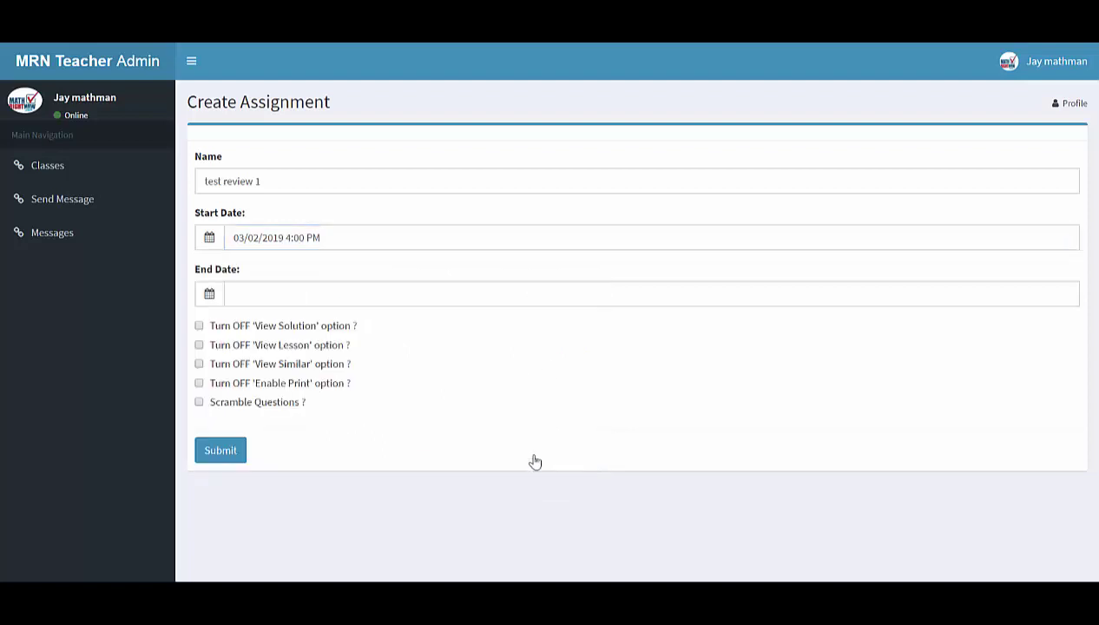
# Set the assignment's end date to 03/03/2019 at 7:05 PM
pyautogui.click(208, 292)
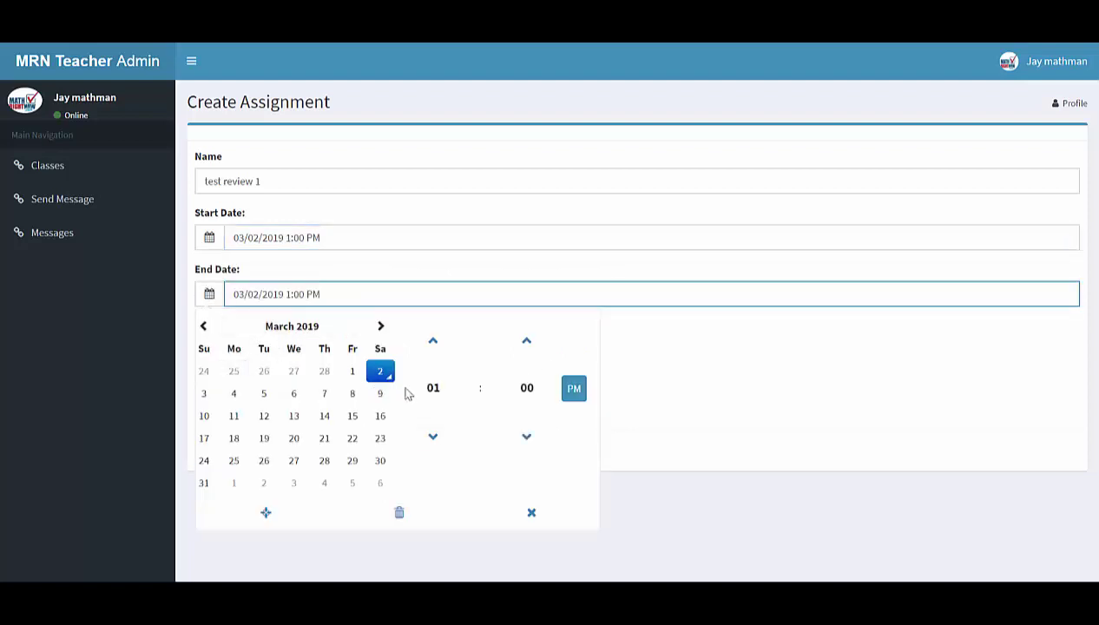
pyautogui.click(204, 395)
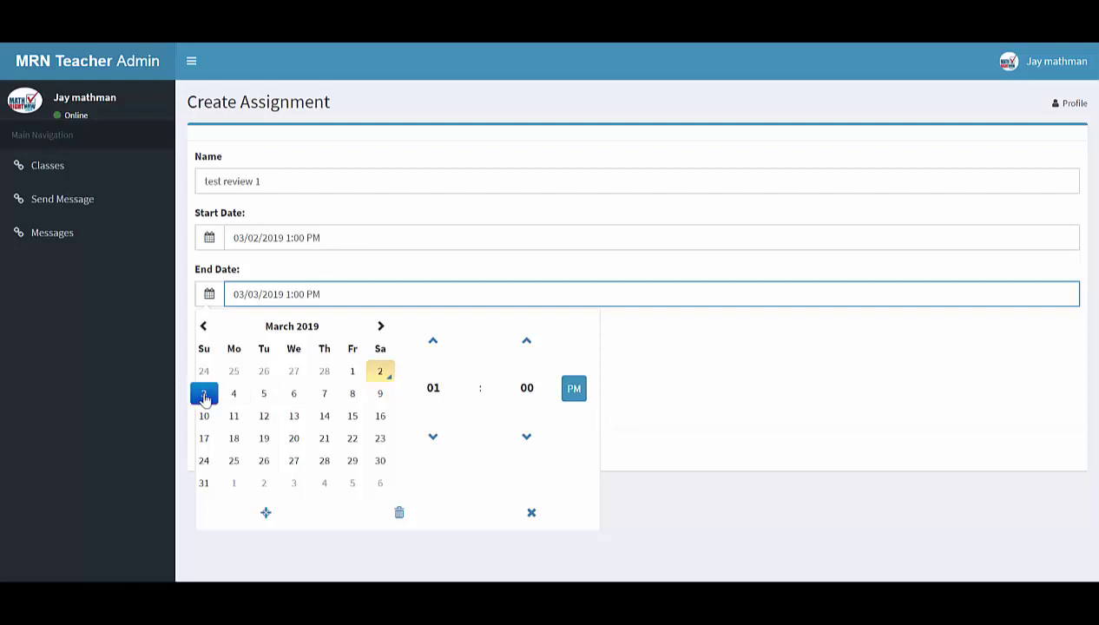
pyautogui.click(434, 344)
pyautogui.click(434, 344)
pyautogui.click(434, 345)
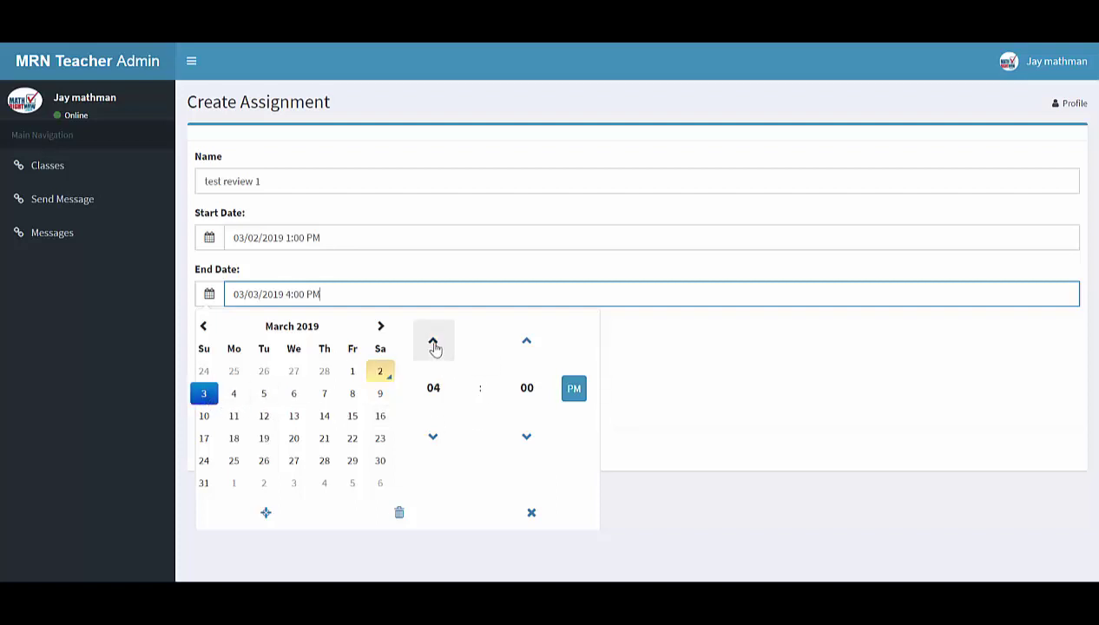
pyautogui.click(434, 344)
pyautogui.click(434, 345)
pyautogui.click(434, 345)
pyautogui.click(526, 344)
pyautogui.click(526, 344)
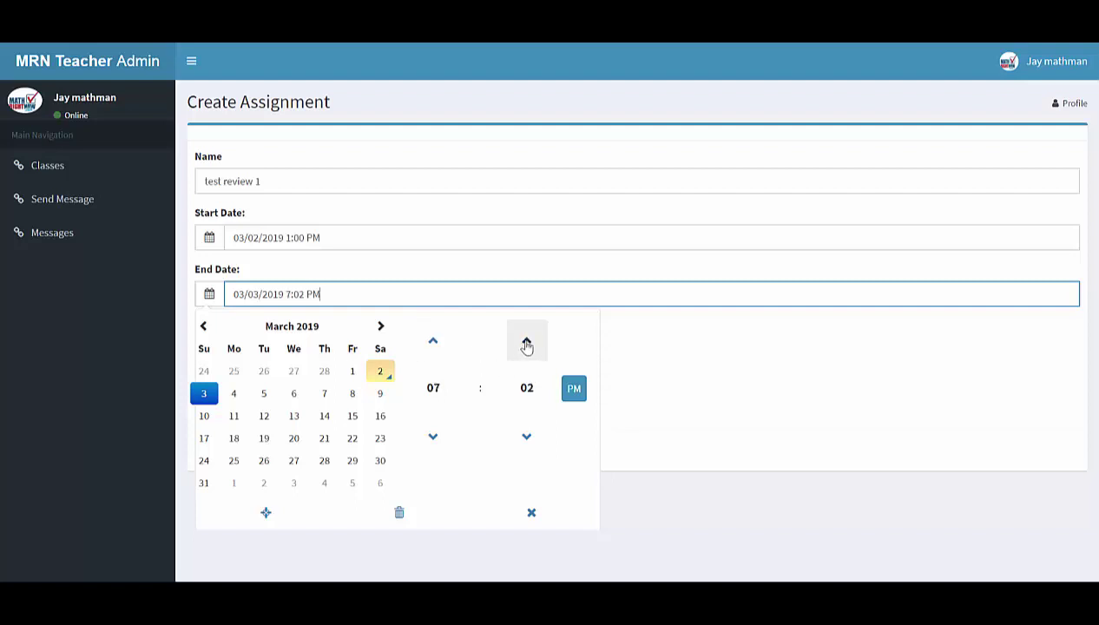
pyautogui.click(526, 344)
pyautogui.click(526, 344)
pyautogui.click(526, 345)
pyautogui.click(532, 517)
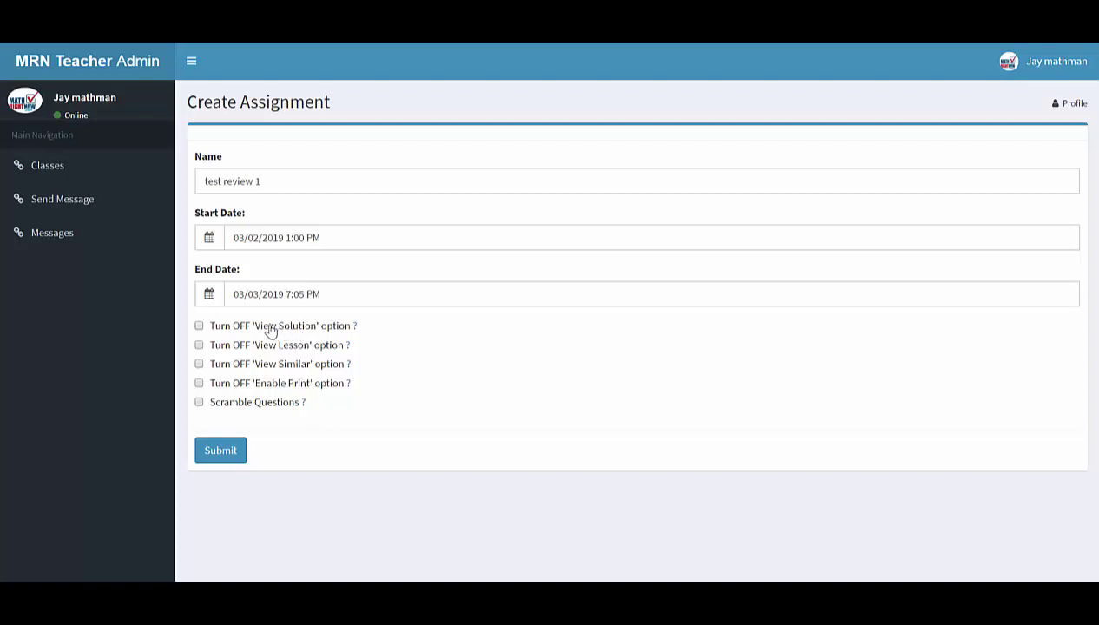
# Turn off the 'View Solution' option, keep Scramble Questions disabled, and submit the new assignment
pyautogui.moveTo(356, 332)
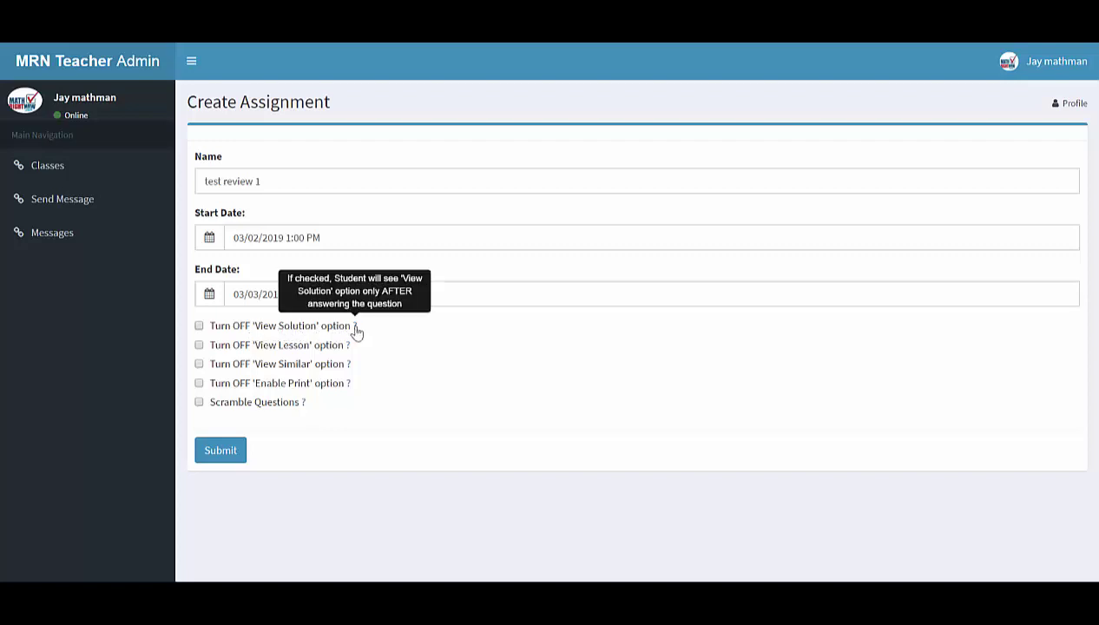
pyautogui.click(198, 327)
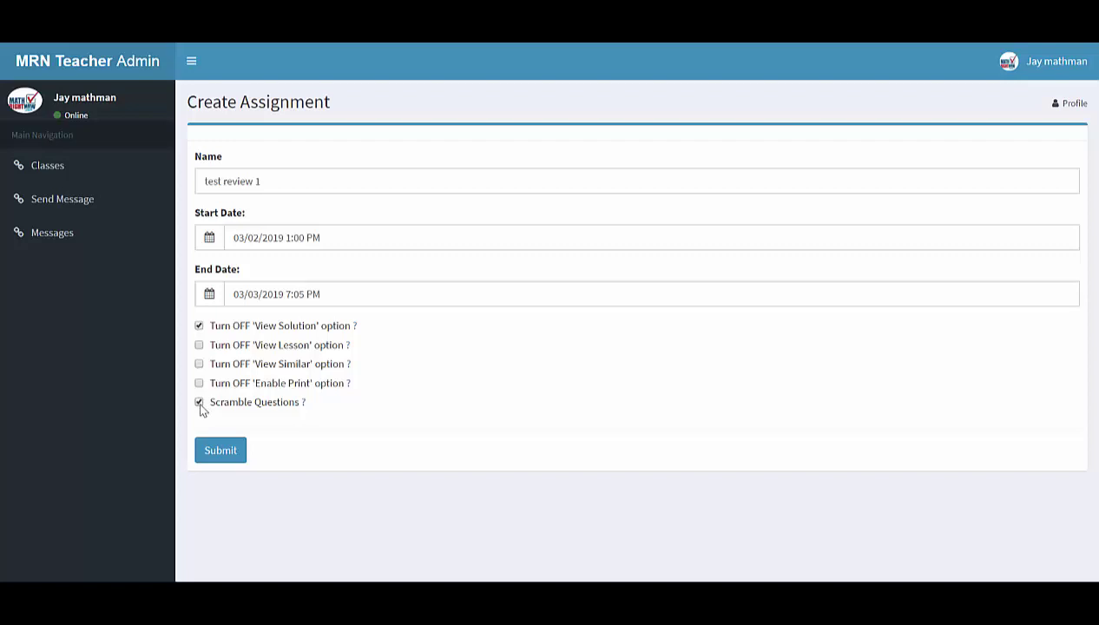
pyautogui.click(199, 403)
pyautogui.click(226, 455)
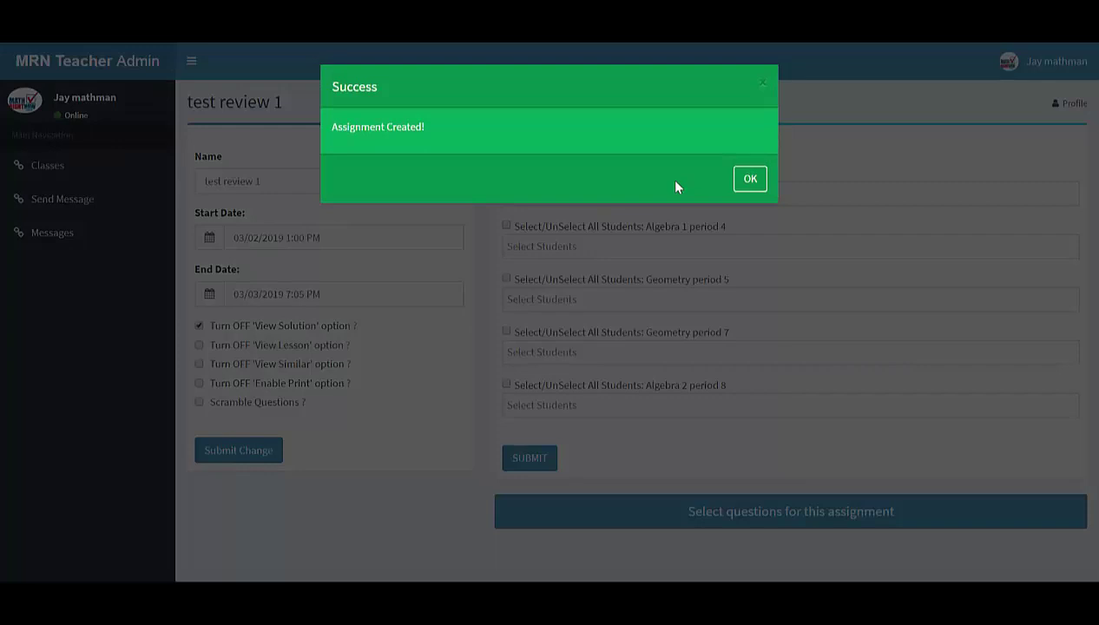
pyautogui.click(749, 179)
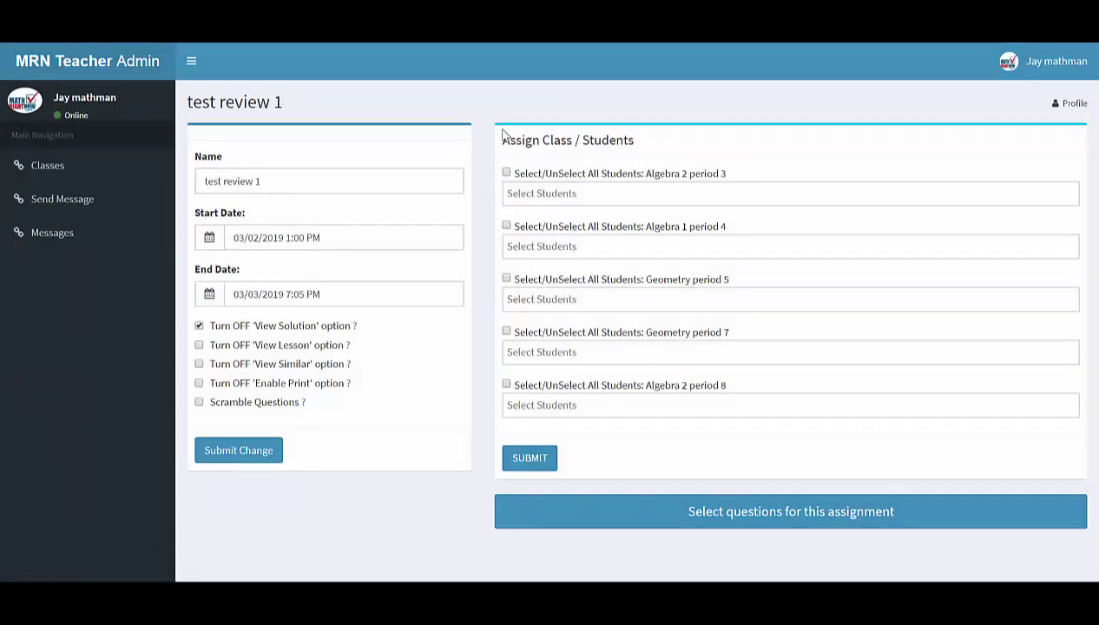
# Assign test review 1 to all Geometry period 5 students except student1
pyautogui.click(506, 280)
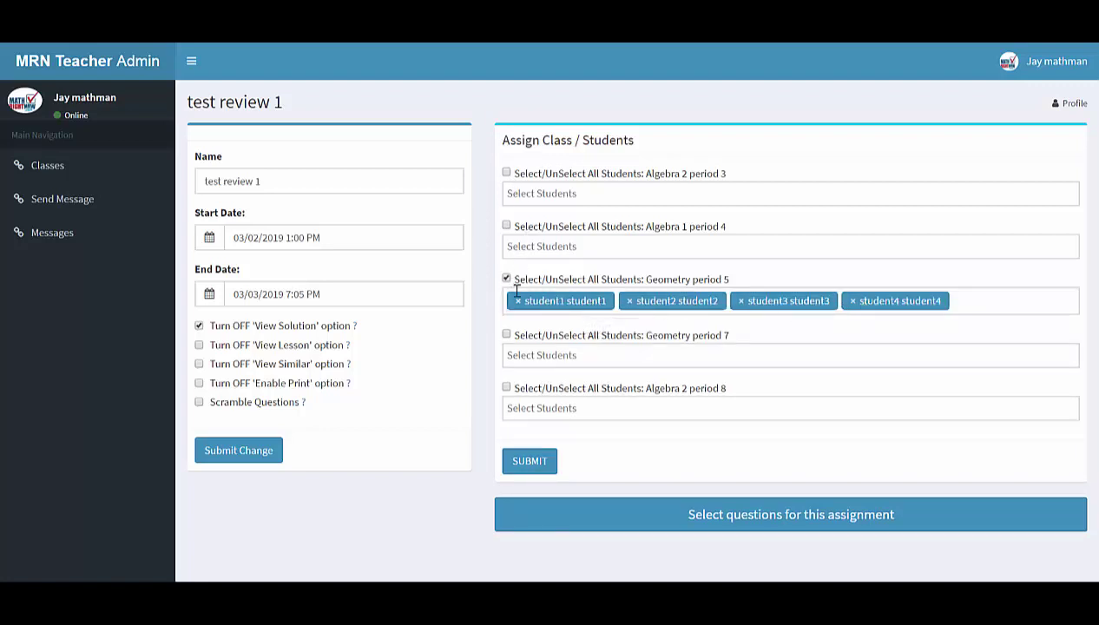
pyautogui.click(521, 300)
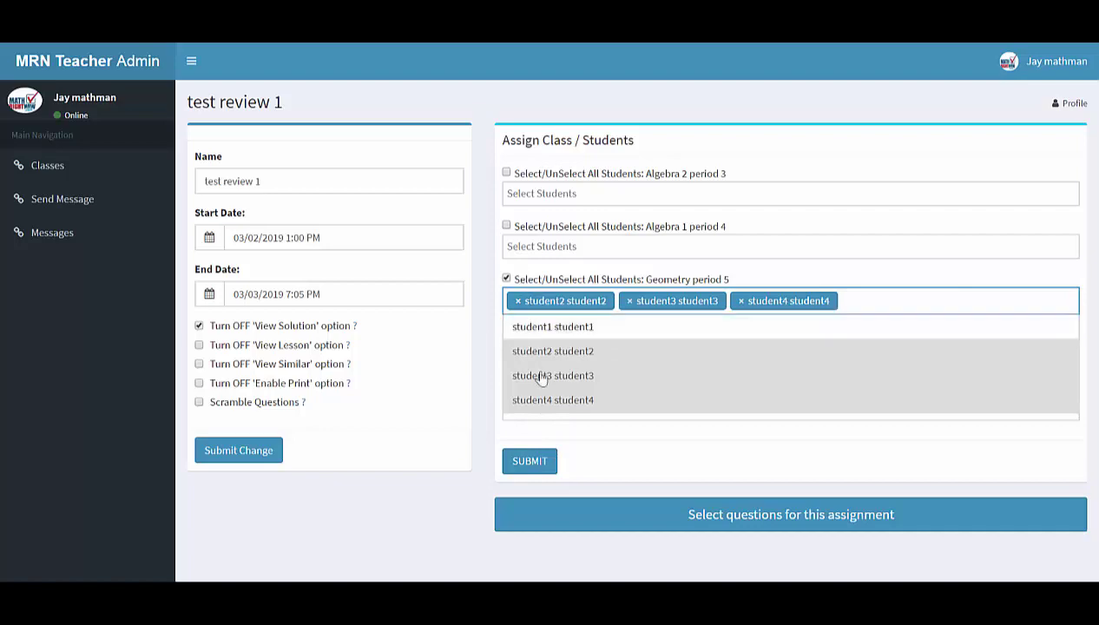
pyautogui.click(527, 464)
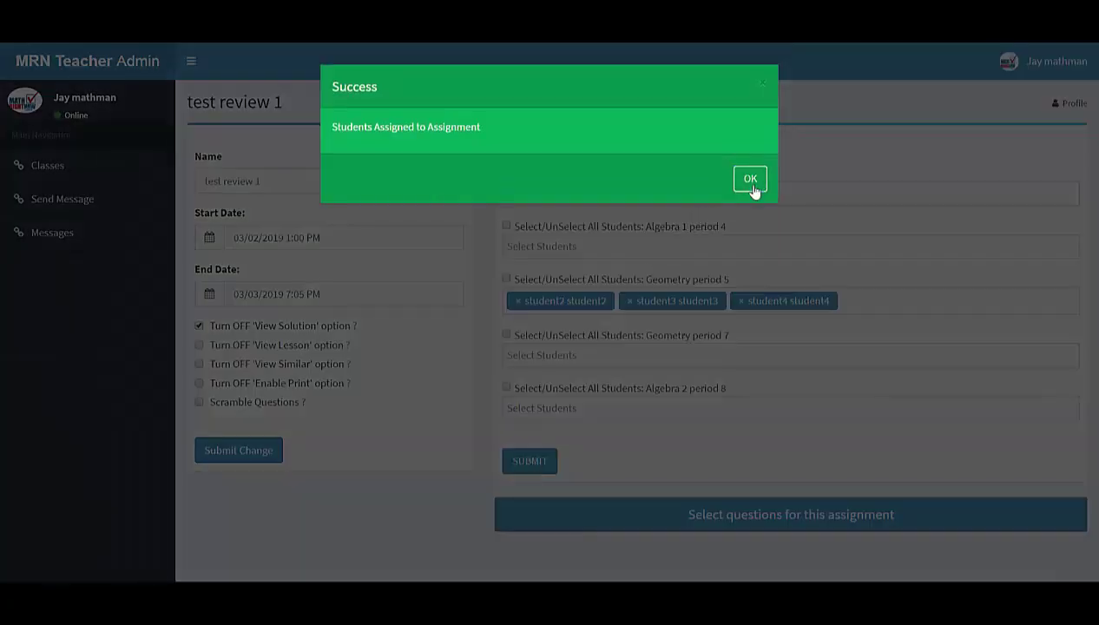
pyautogui.click(750, 180)
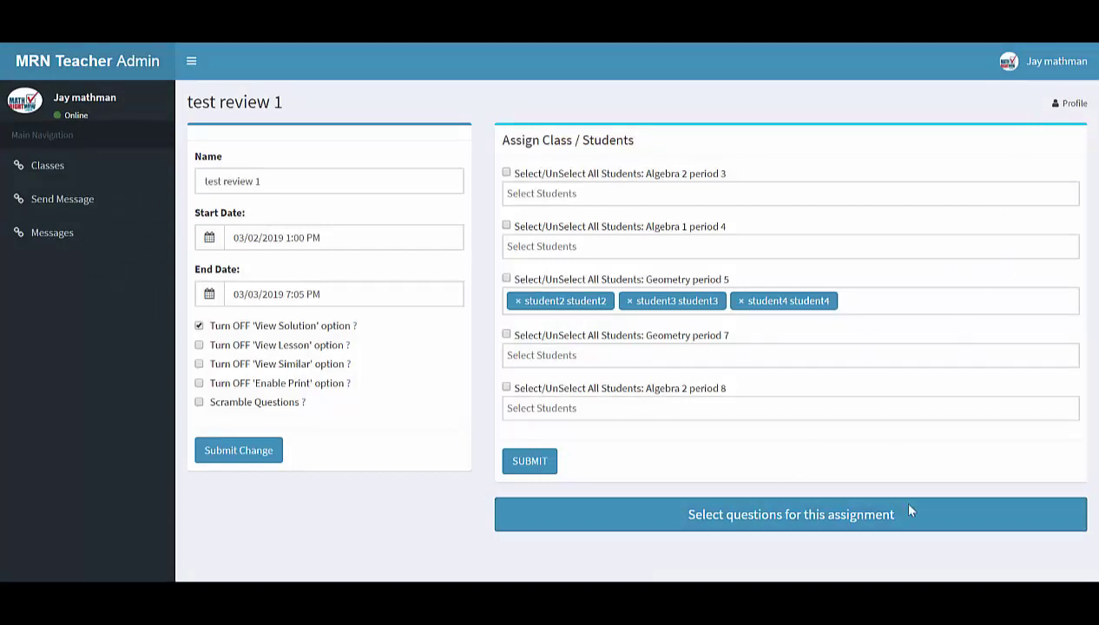
# Filter the assignment's question selection to Common Core Geometry, Topic I: Similar Polygons, Concept 6: Finding the Equation of a Dilated Line
pyautogui.click(795, 519)
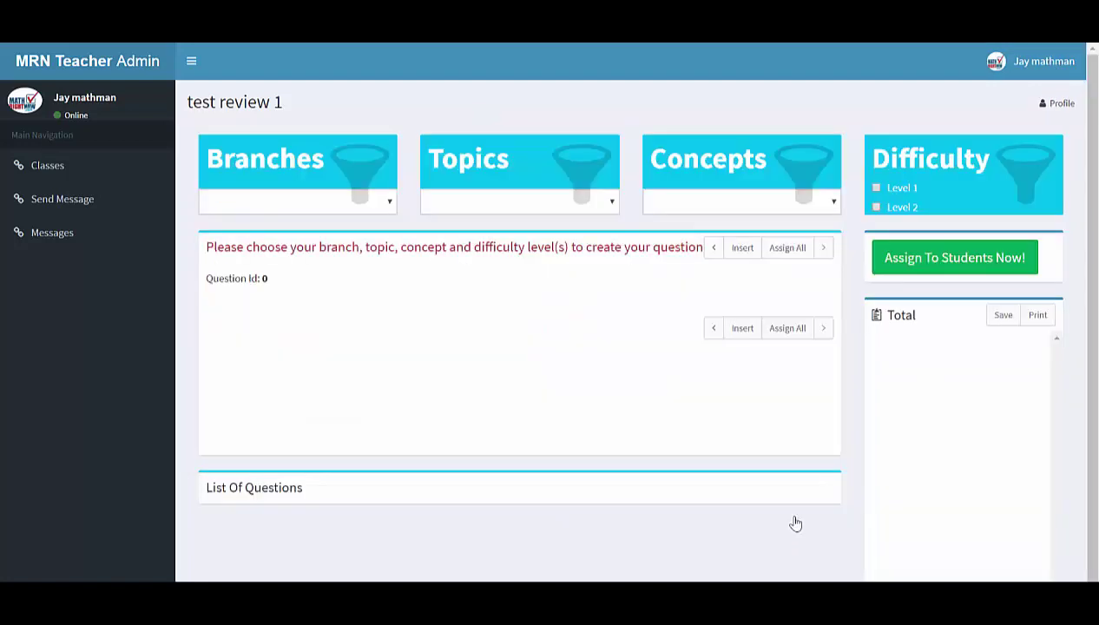
pyautogui.click(391, 203)
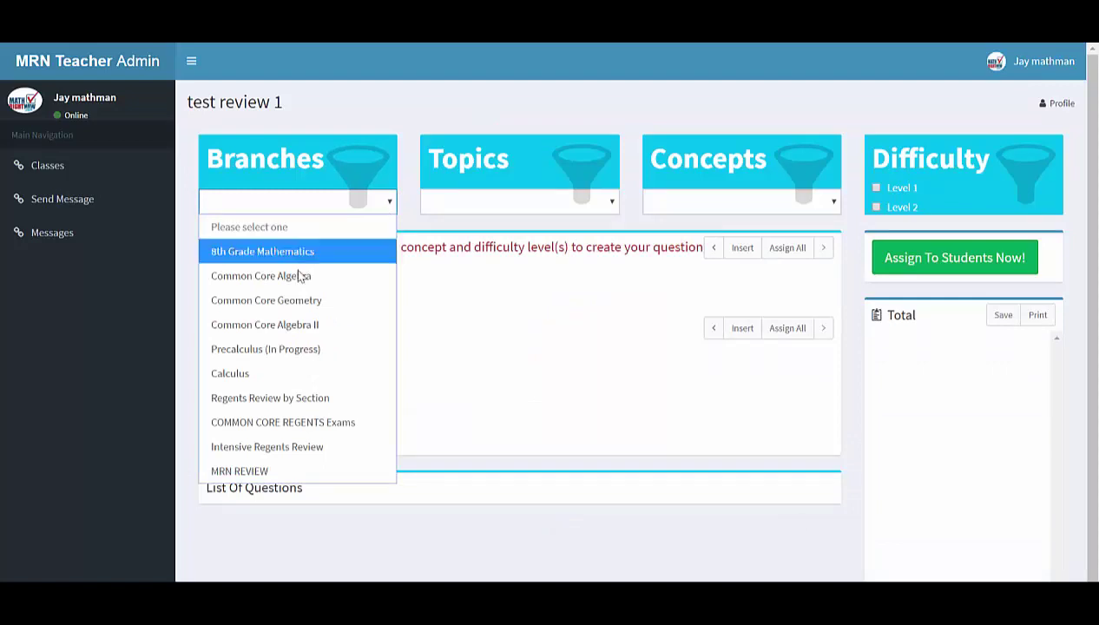
pyautogui.click(298, 305)
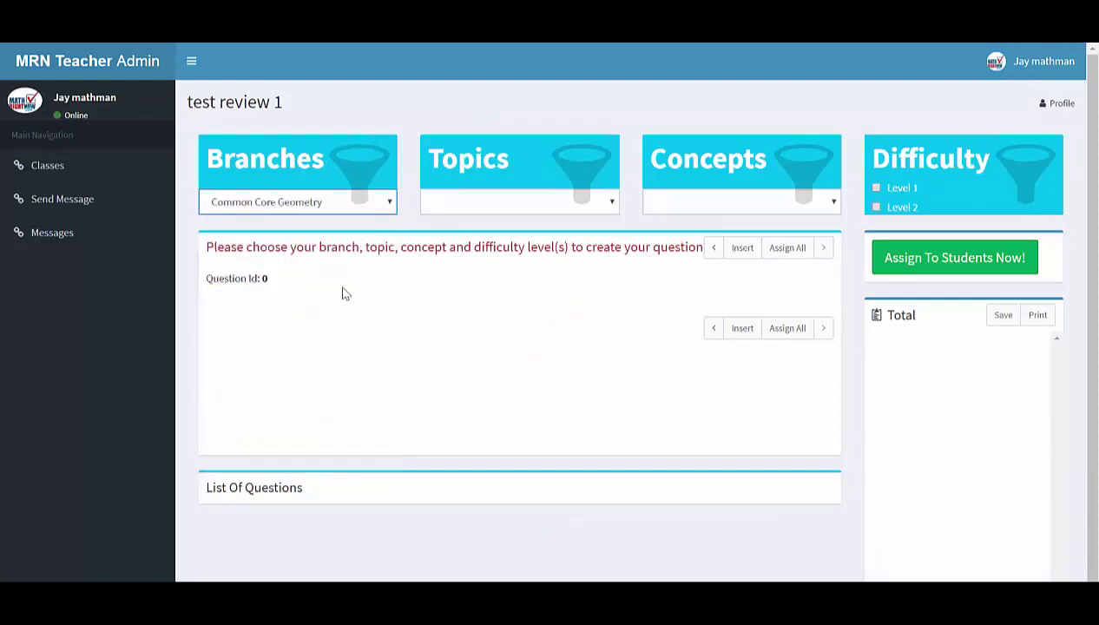
pyautogui.click(613, 202)
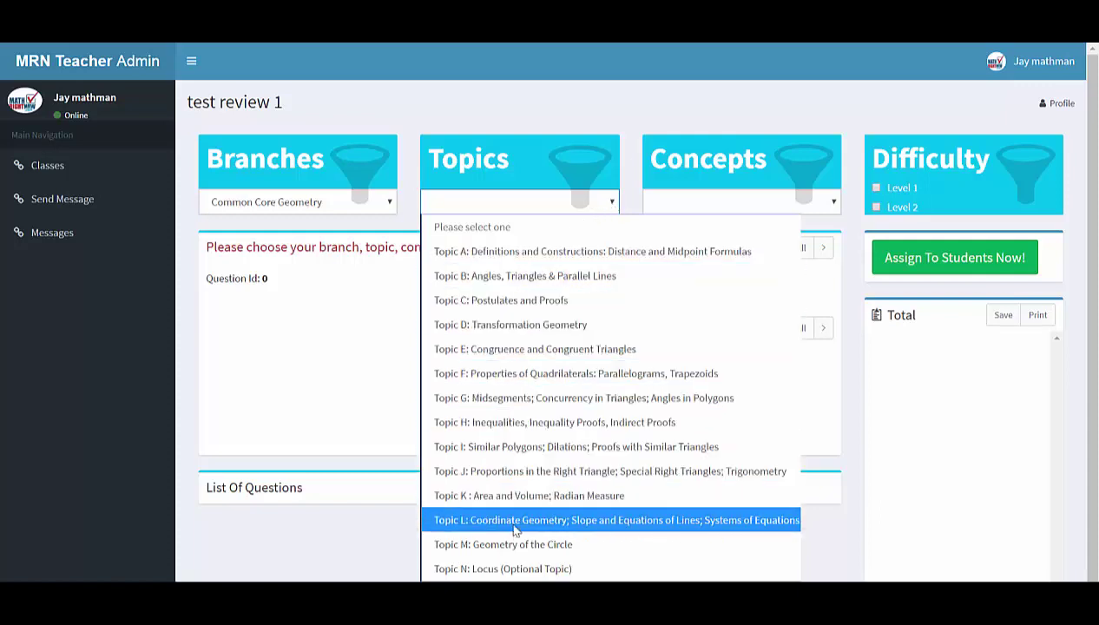
pyautogui.click(487, 452)
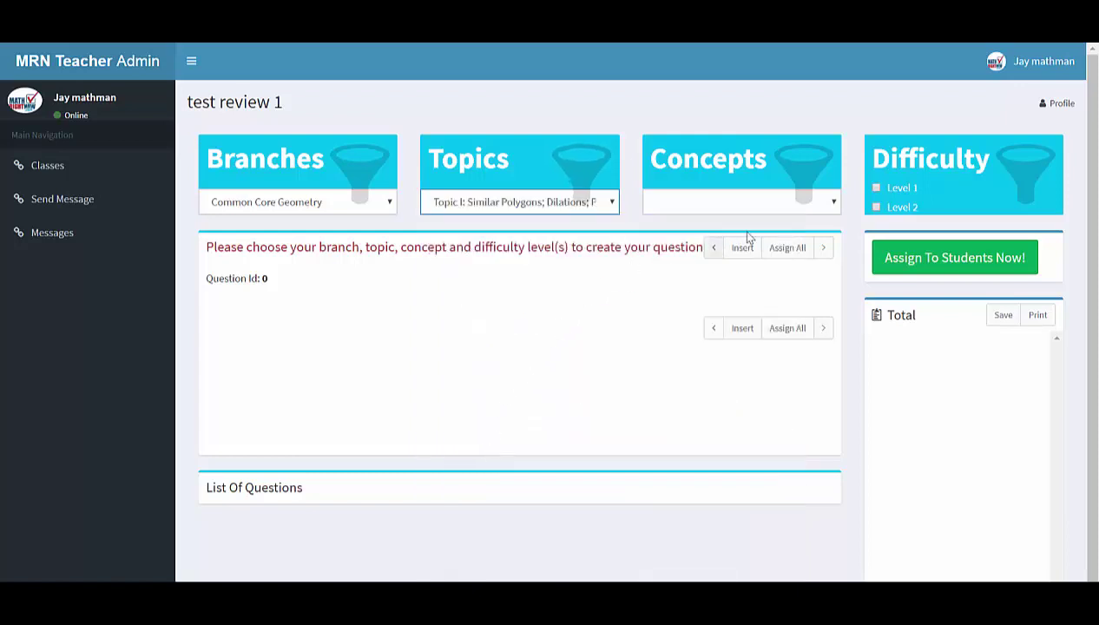
pyautogui.click(833, 202)
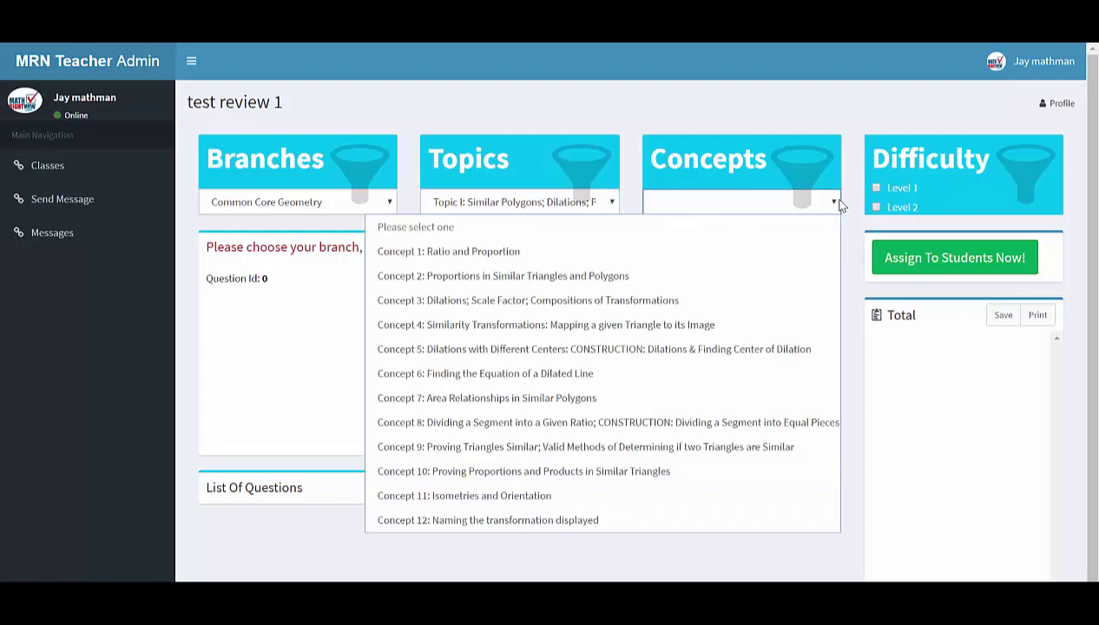
pyautogui.click(457, 374)
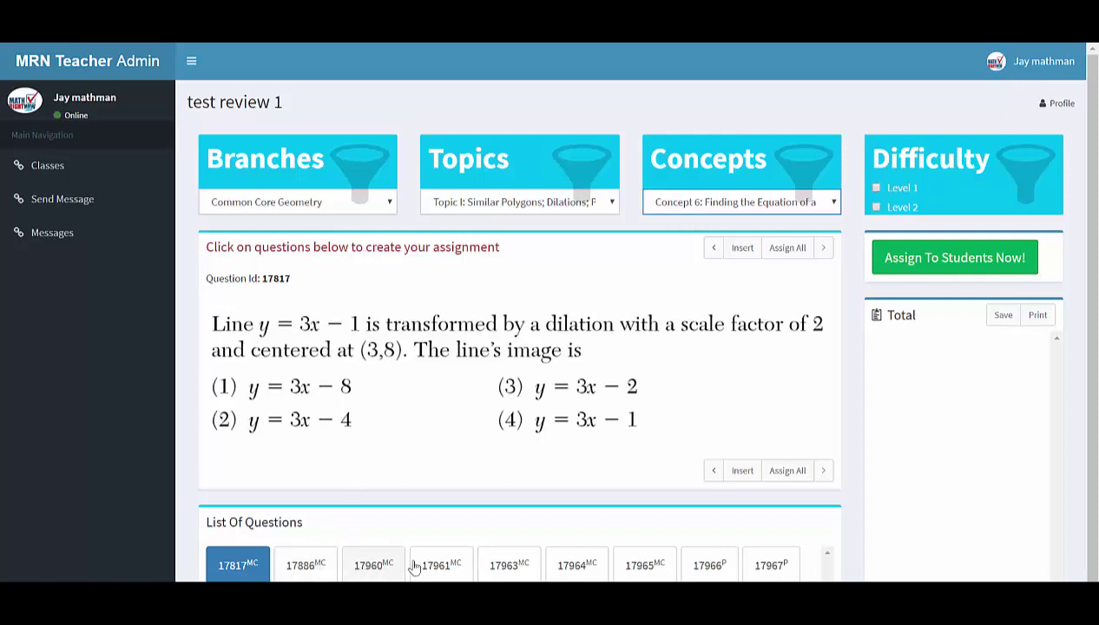
# Preview the dilated-line questions and insert questions 17969, 17964 and 17967 into test review 1
pyautogui.click(309, 565)
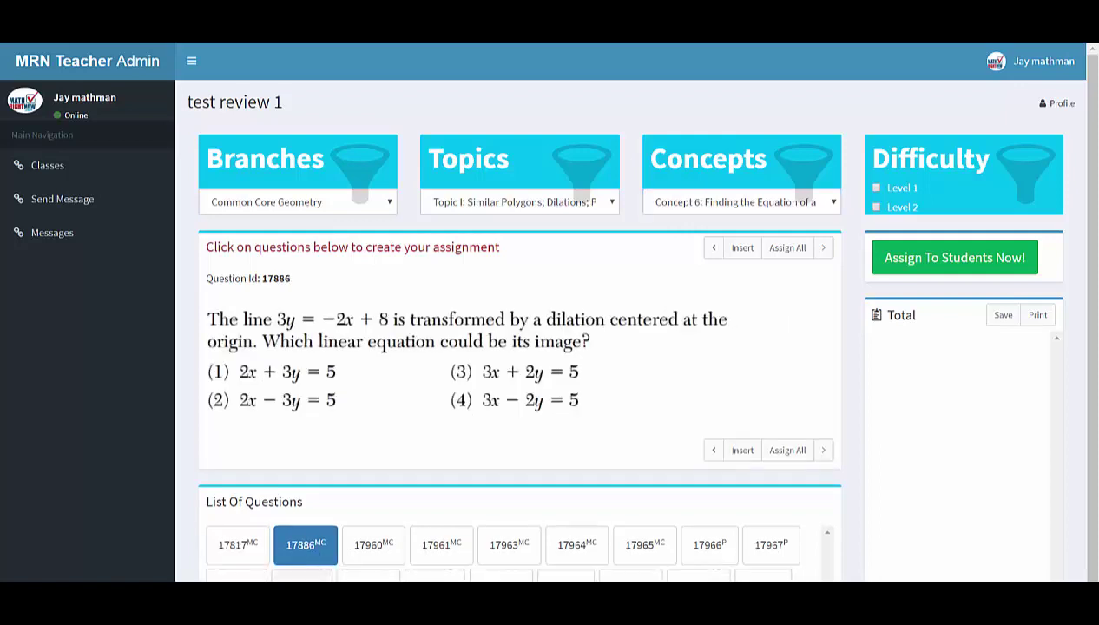
pyautogui.click(303, 585)
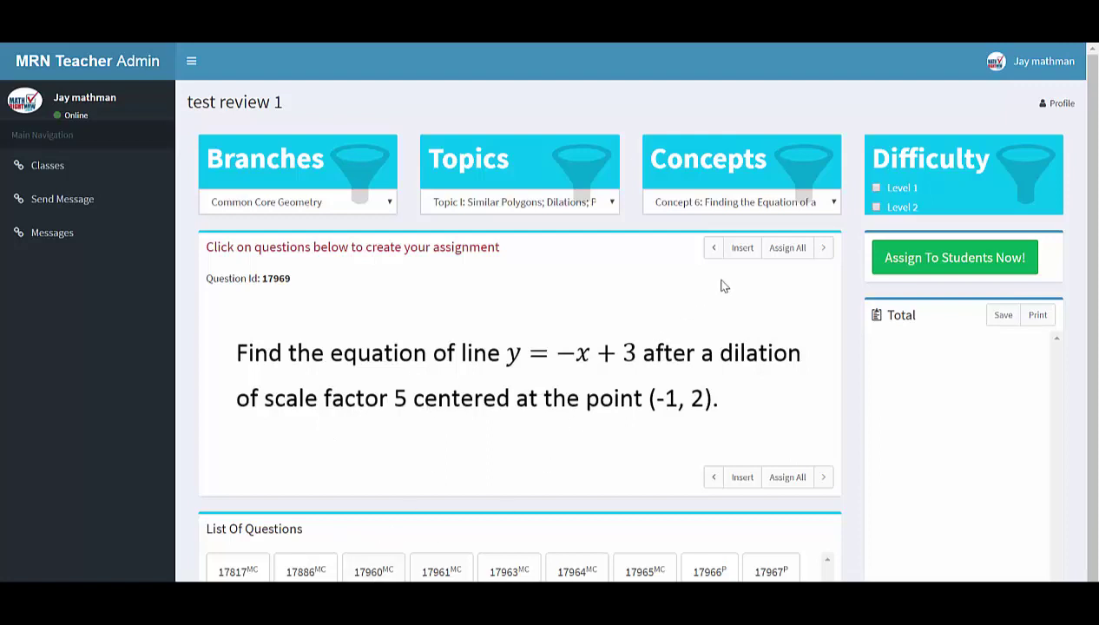
pyautogui.click(743, 252)
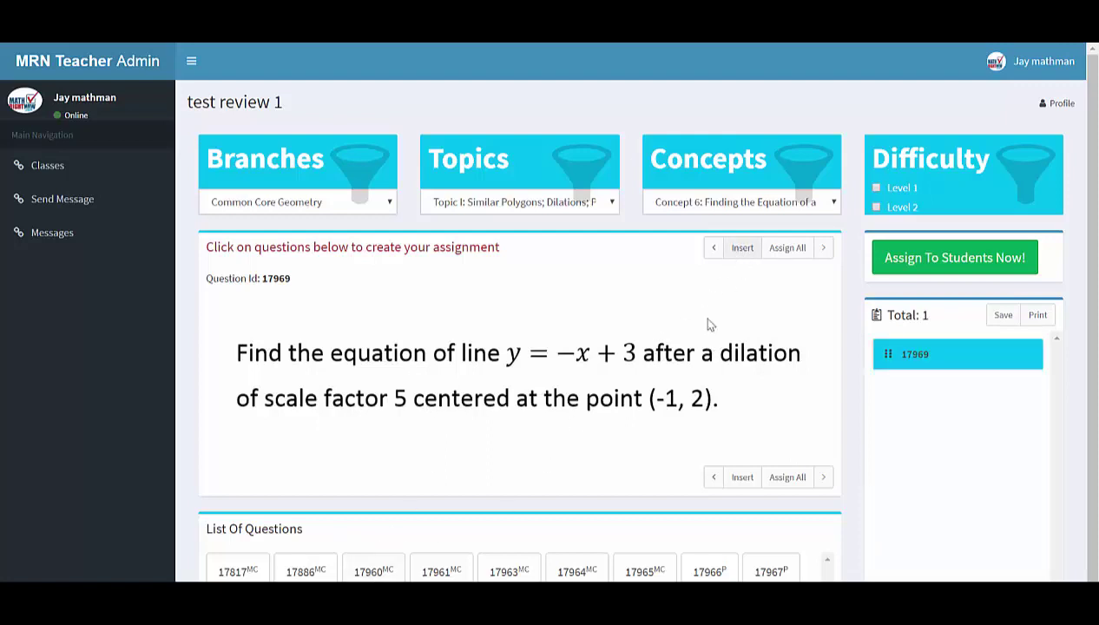
pyautogui.click(579, 570)
pyautogui.click(747, 257)
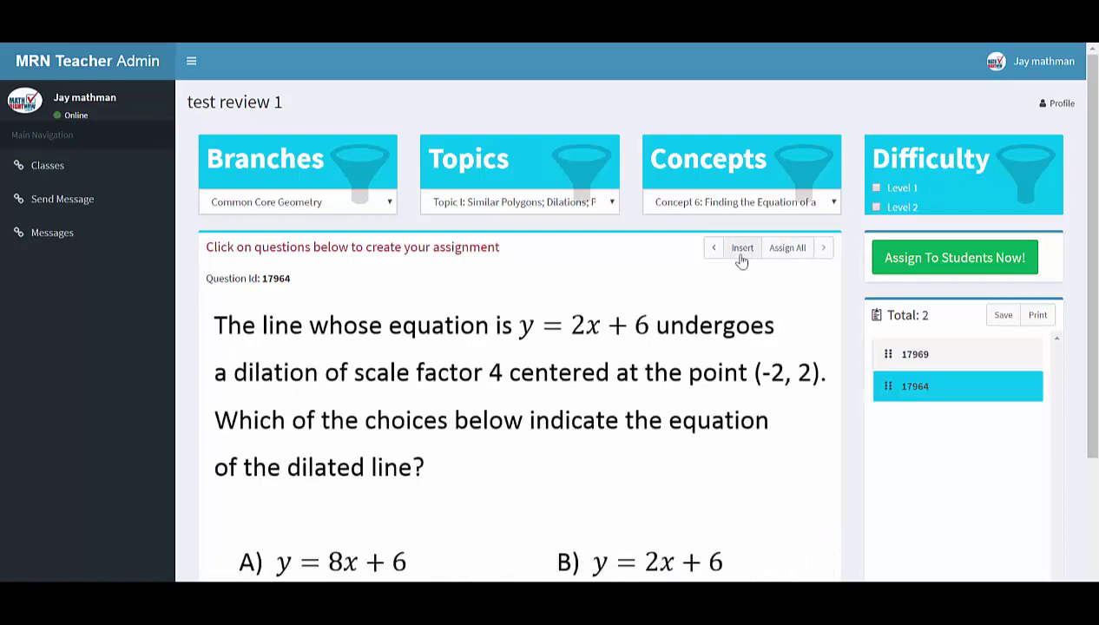
pyautogui.scroll(-3, 716, 350)
pyautogui.scroll(-1, 681, 473)
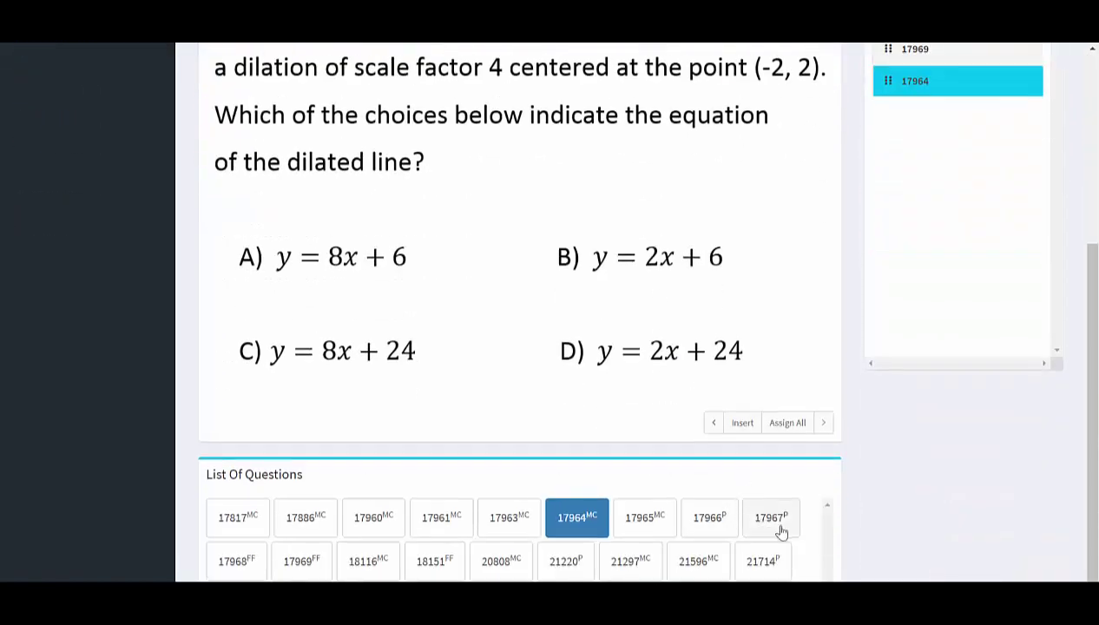
pyautogui.click(774, 523)
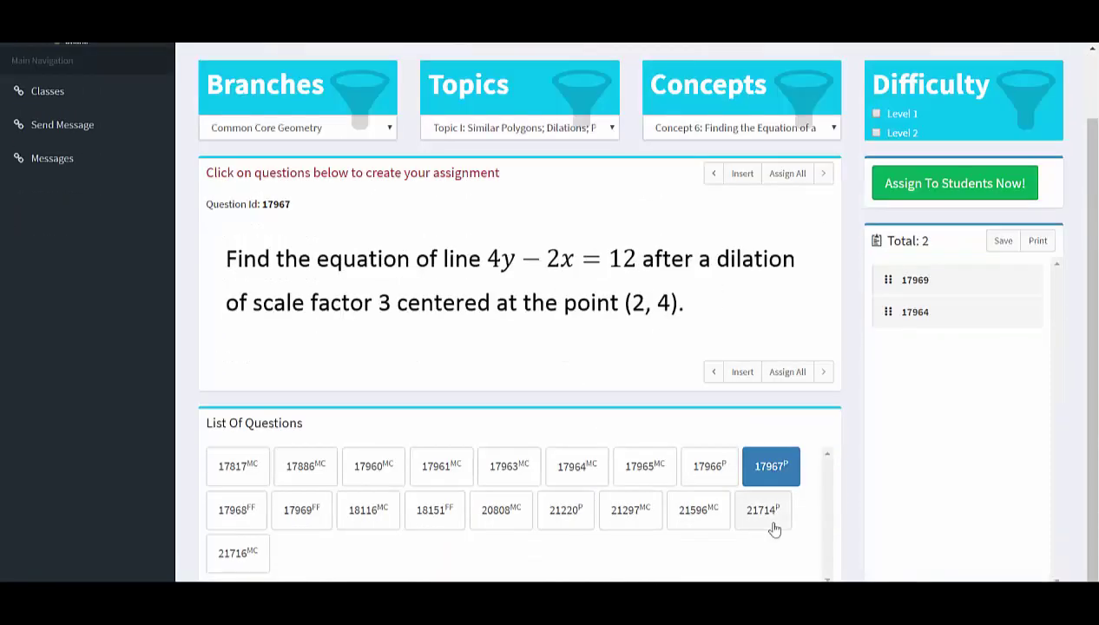
pyautogui.click(743, 373)
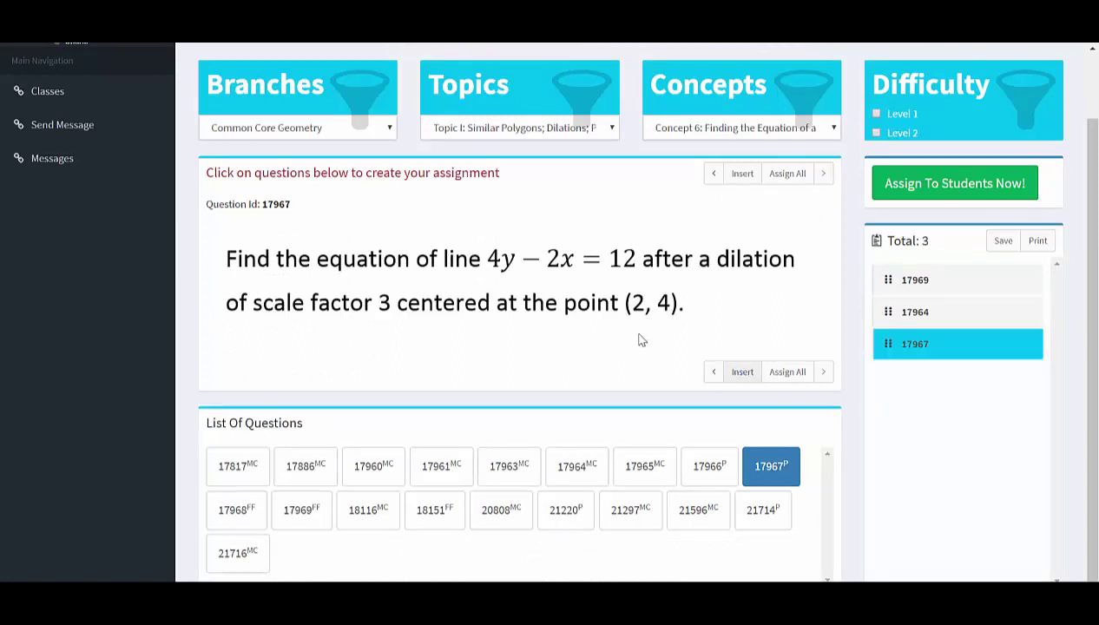
# Switch the concept filter to Concept 7: Area Relationships in Similar Polygons and insert question 21697
pyautogui.scroll(1, 642, 341)
pyautogui.scroll(1, 643, 341)
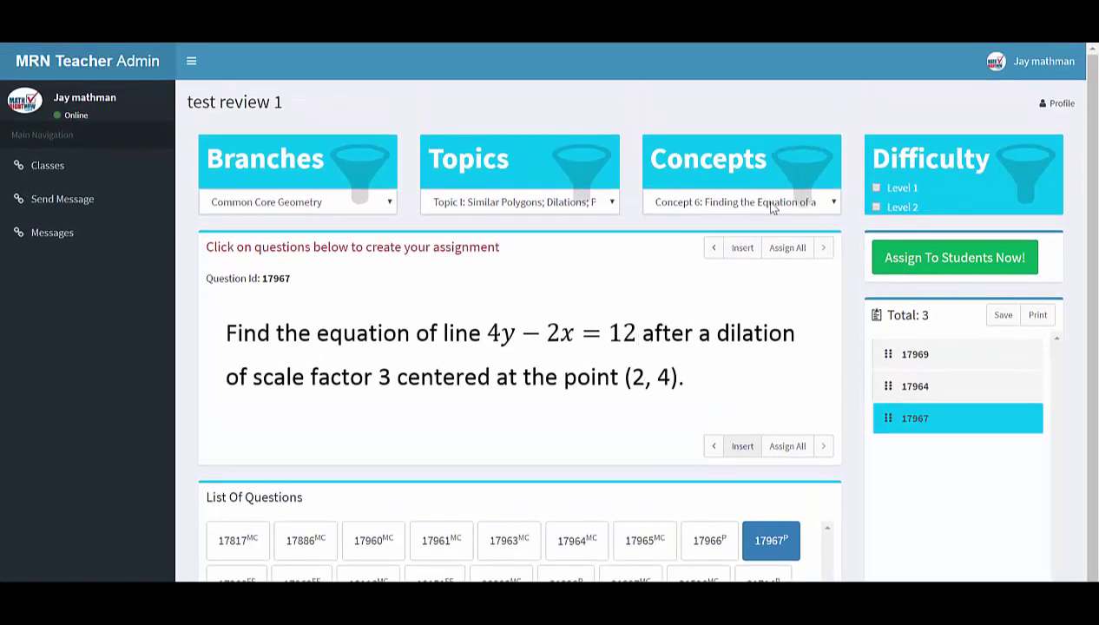
pyautogui.click(832, 202)
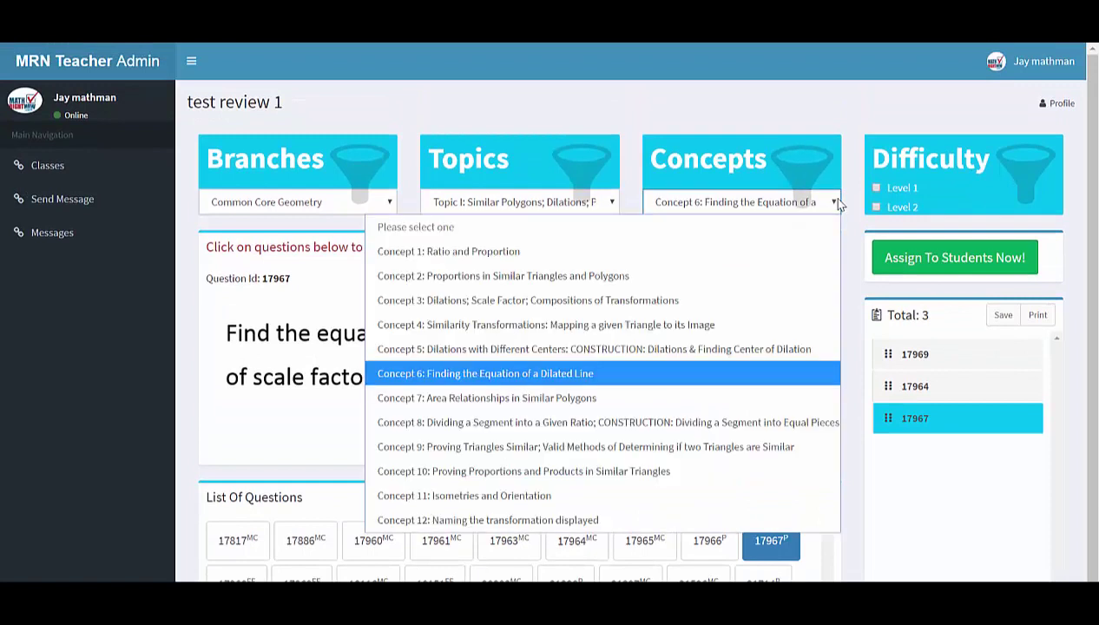
pyautogui.click(529, 399)
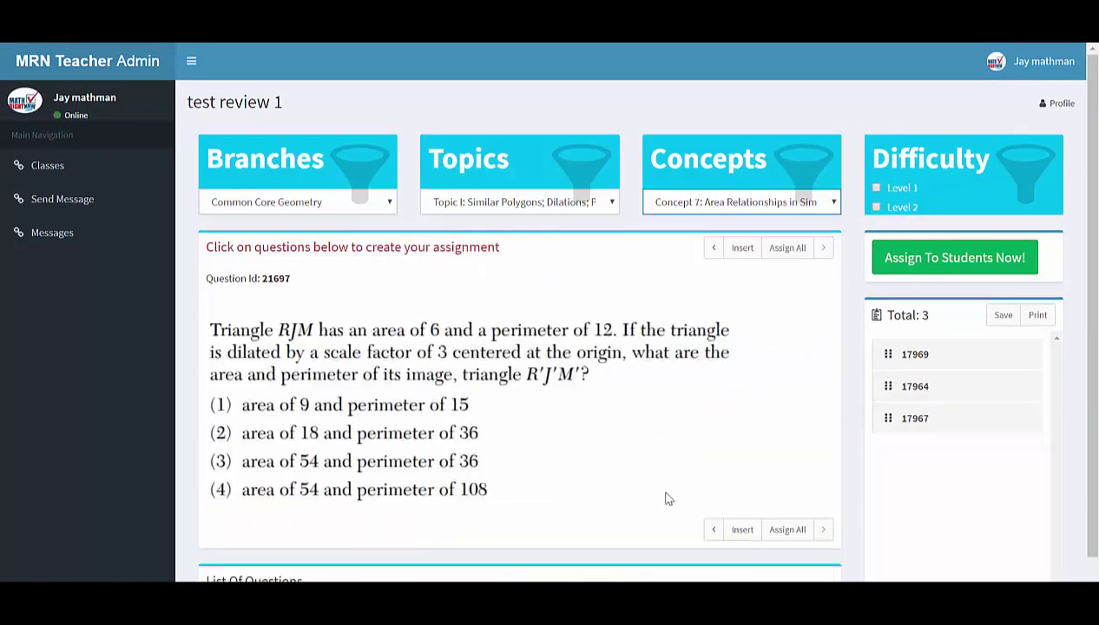
pyautogui.click(742, 530)
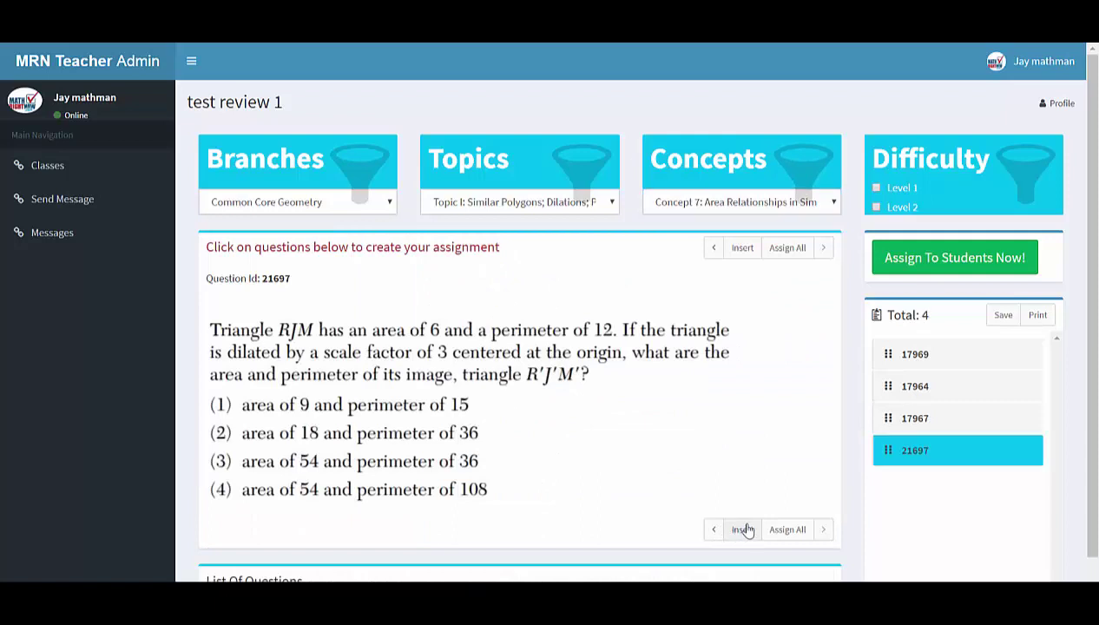
# Skip ahead to question 14614, insert it into the assignment, and assign the question set to the students
pyautogui.click(824, 250)
pyautogui.click(824, 249)
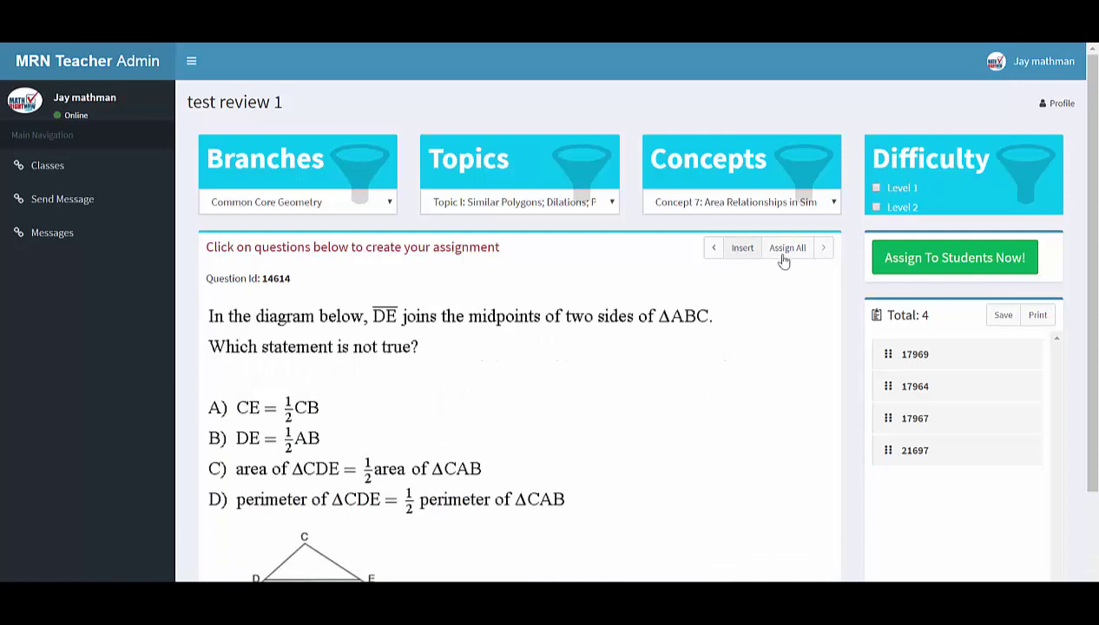
pyautogui.click(737, 250)
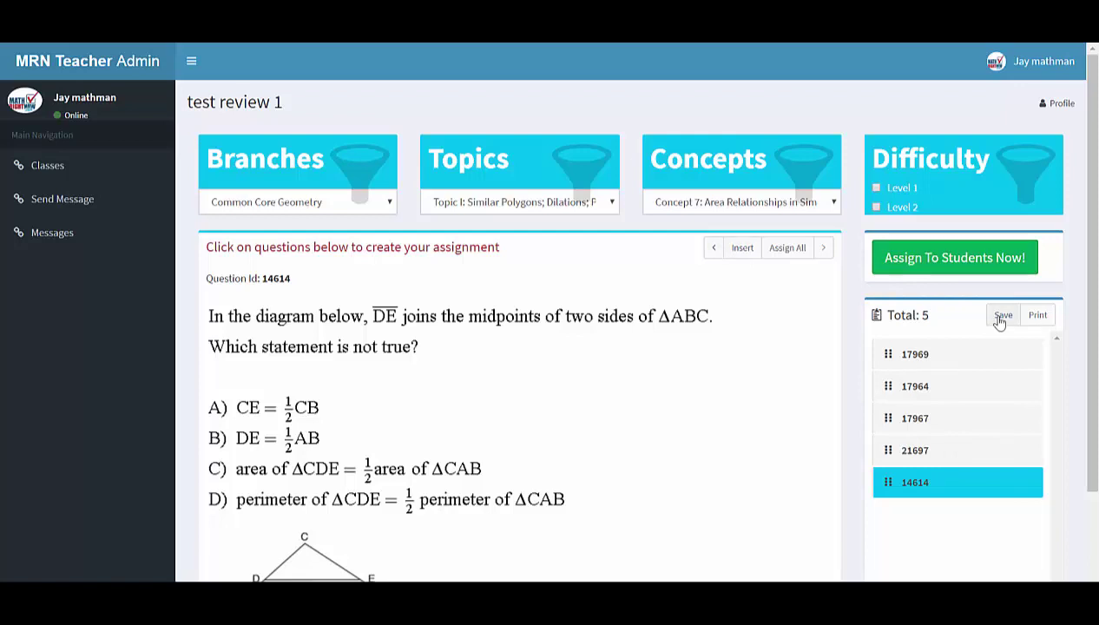
pyautogui.click(961, 266)
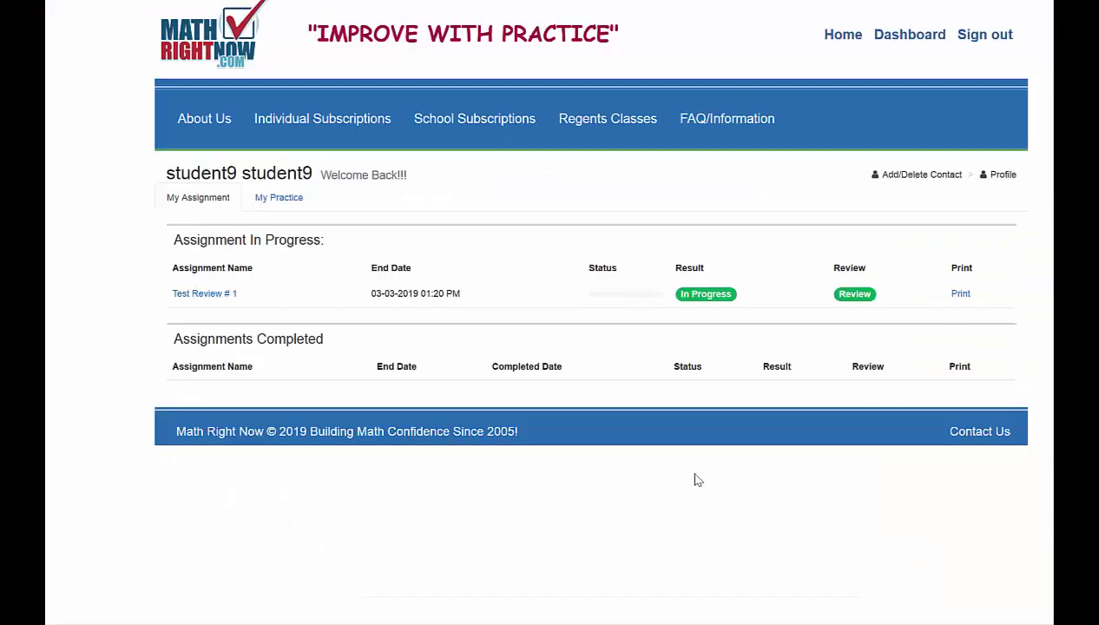
# Open the Test Review # 1 assignment in progress from the student's assignment list
pyautogui.click(205, 293)
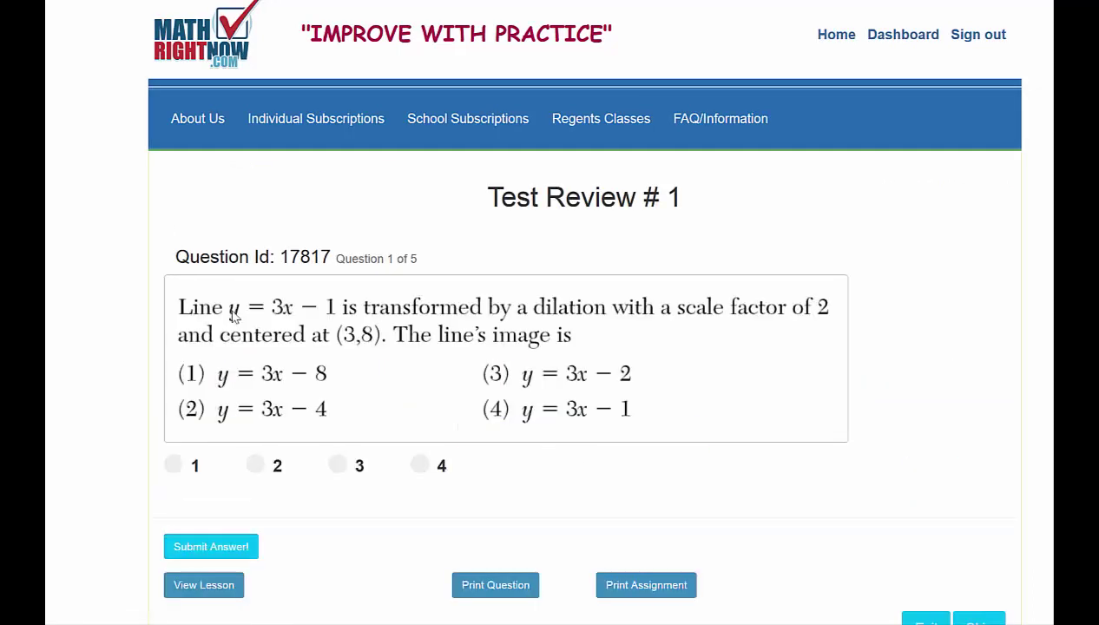
pyautogui.scroll(-1, 373, 483)
pyautogui.scroll(-1, 374, 483)
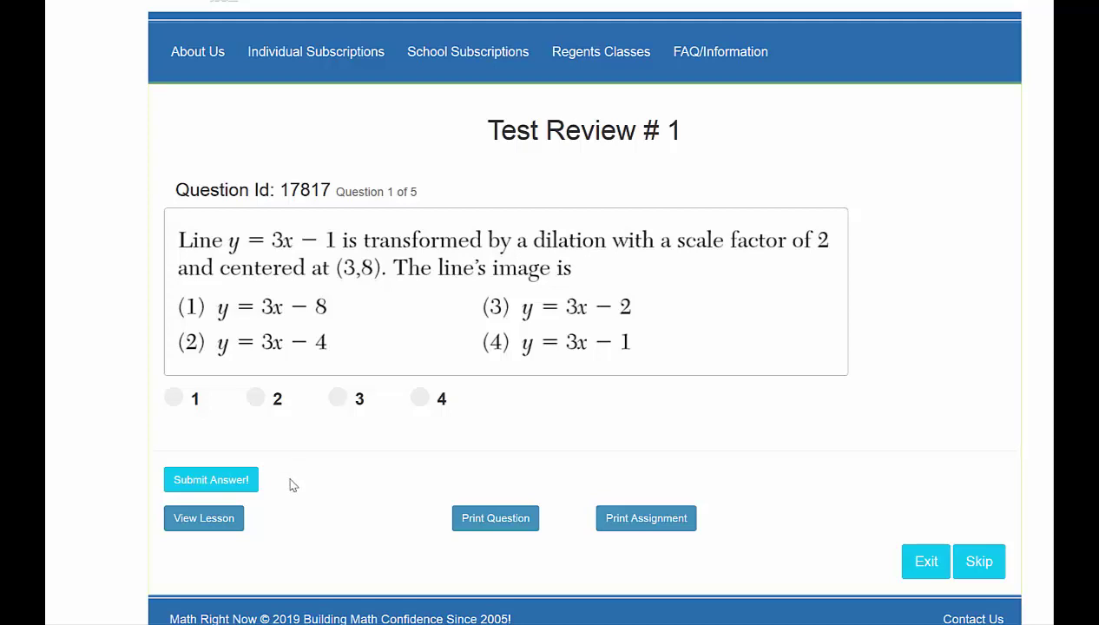
# Submit choice 4 as the answer to question 17817 and request its solution
pyautogui.click(420, 398)
pyautogui.click(213, 481)
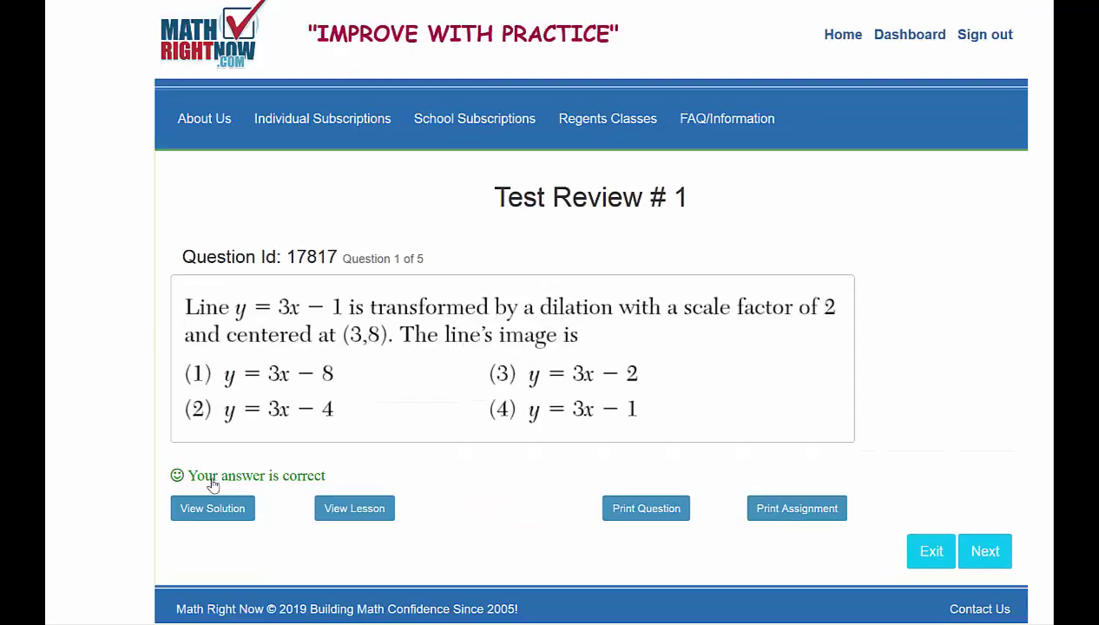
pyautogui.click(215, 509)
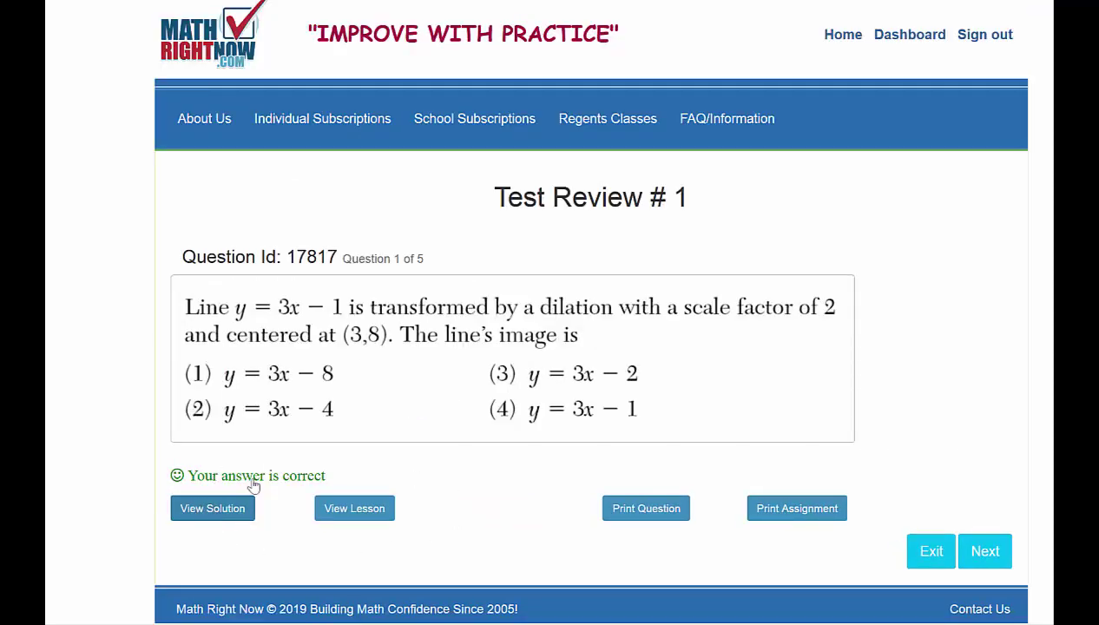